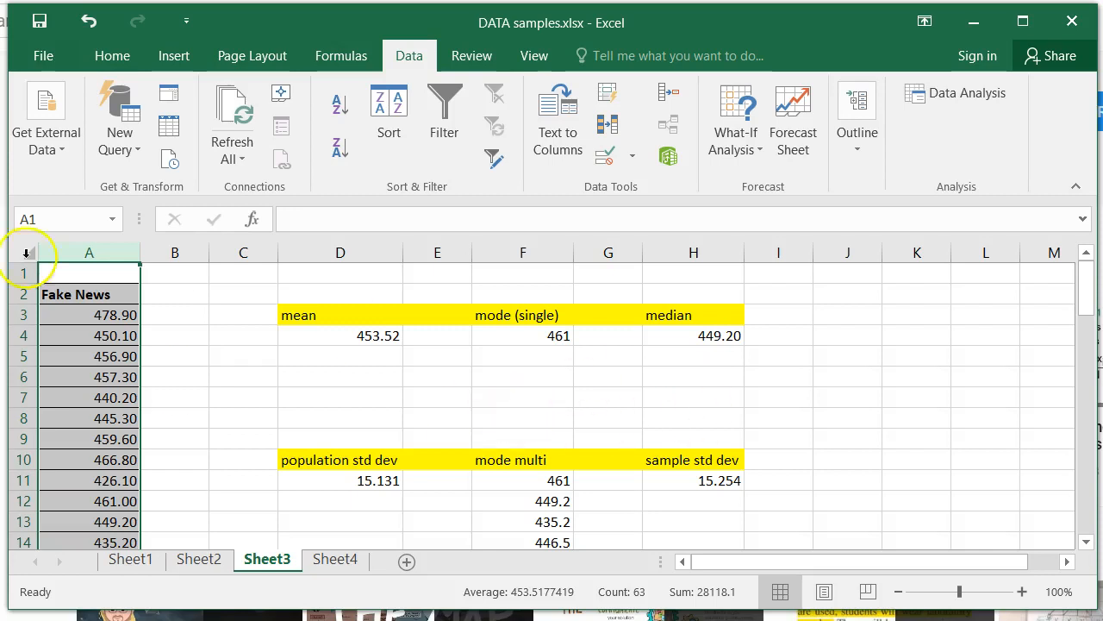
Step: Copy the whole Fake News data column A on Sheet3
{"action": "left_click", "coordinate": [204, 311]}
{"action": "left_click", "coordinate": [80, 251]}
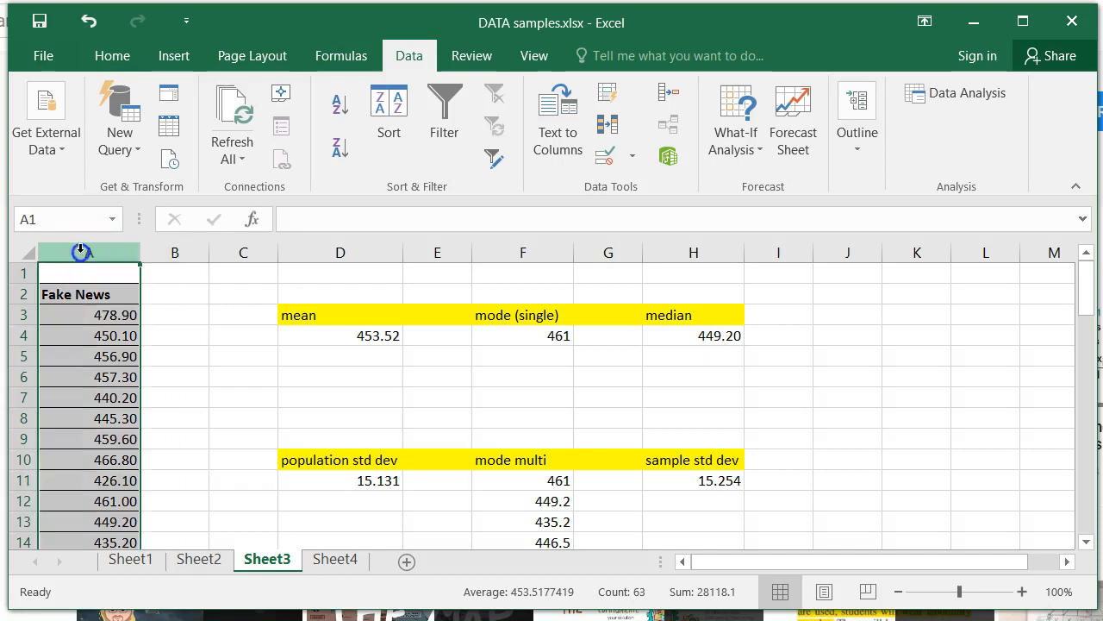
{"action": "right_click", "coordinate": [82, 275]}
{"action": "left_click", "coordinate": [123, 317]}
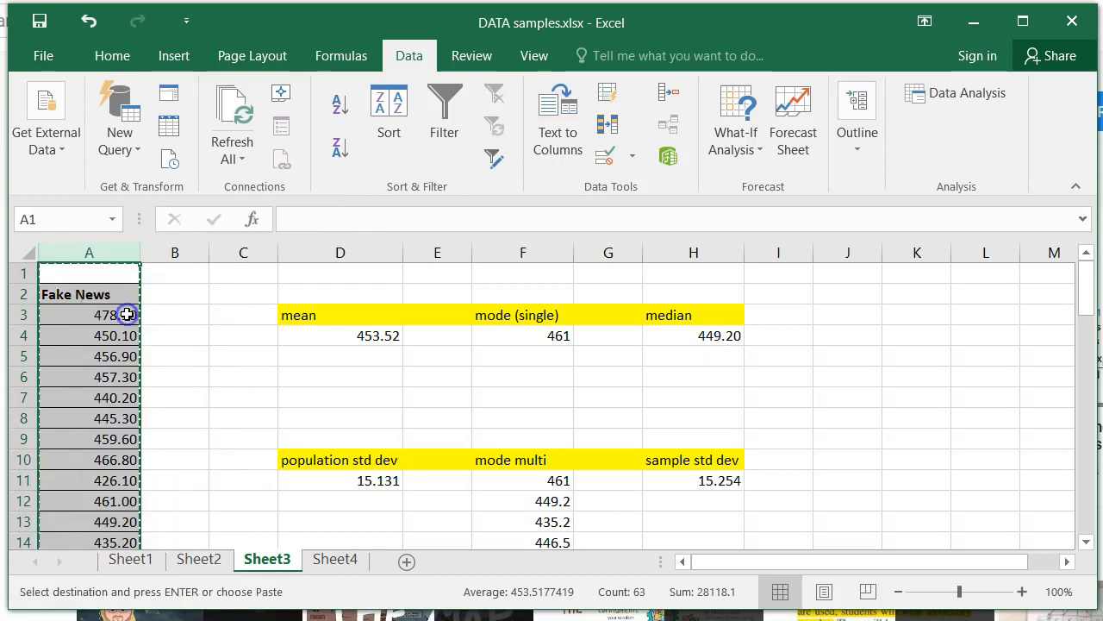
Step: Add a new worksheet after Sheet3 and name it "descriptive"
{"action": "left_click", "coordinate": [406, 563]}
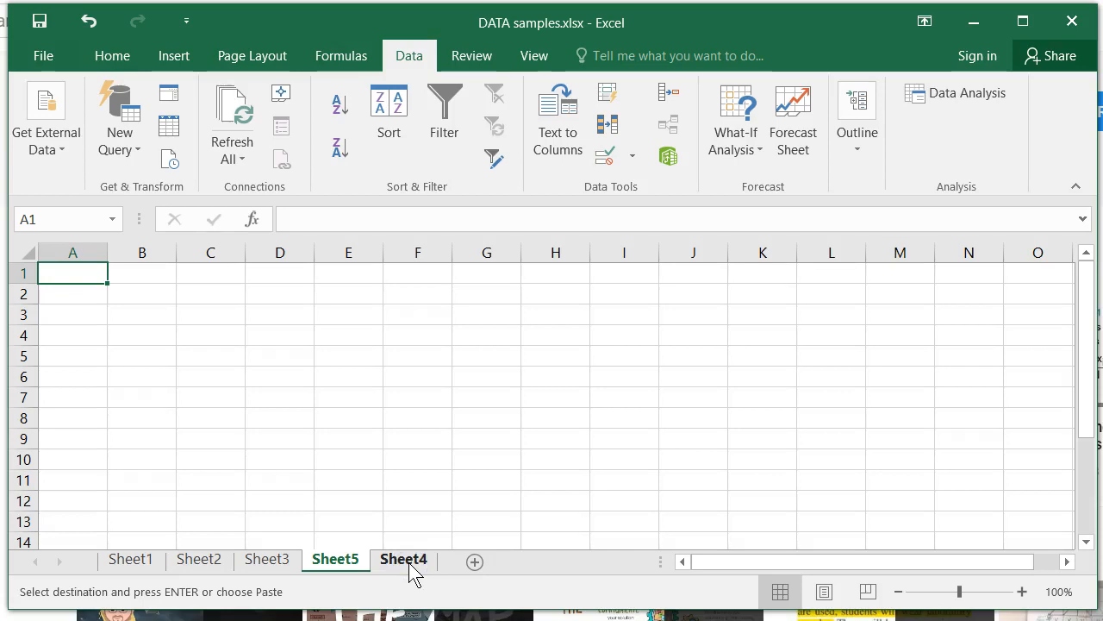
{"action": "left_click_drag", "start_coordinate": [356, 560], "coordinate": [331, 554]}
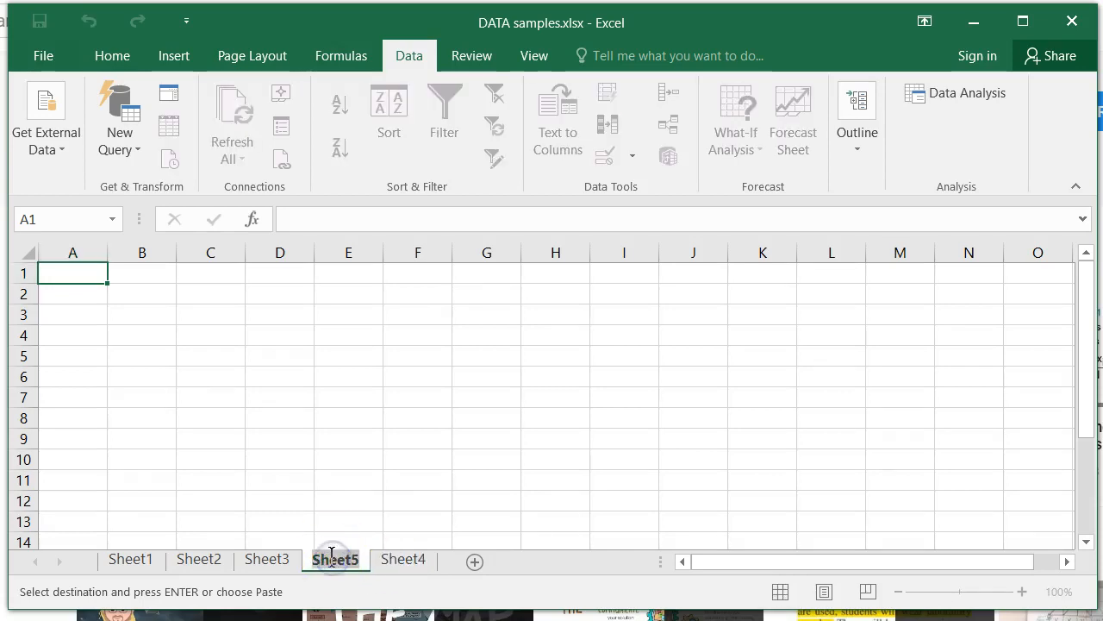
{"action": "type", "text": "descripti"}
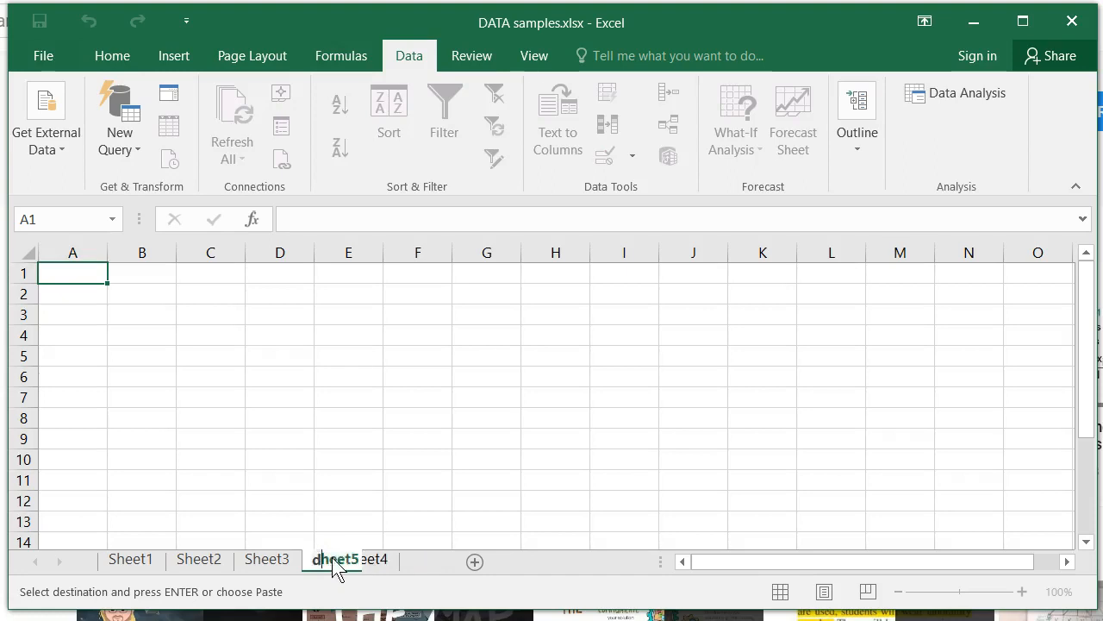
{"action": "type", "text": "ve"}
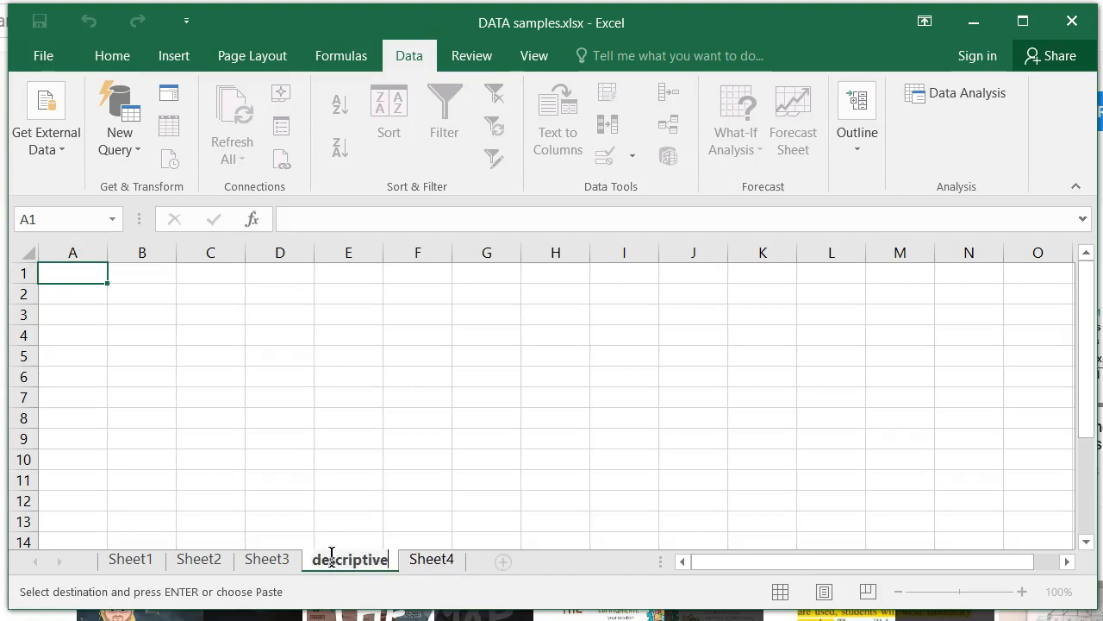
{"action": "key", "text": "Return"}
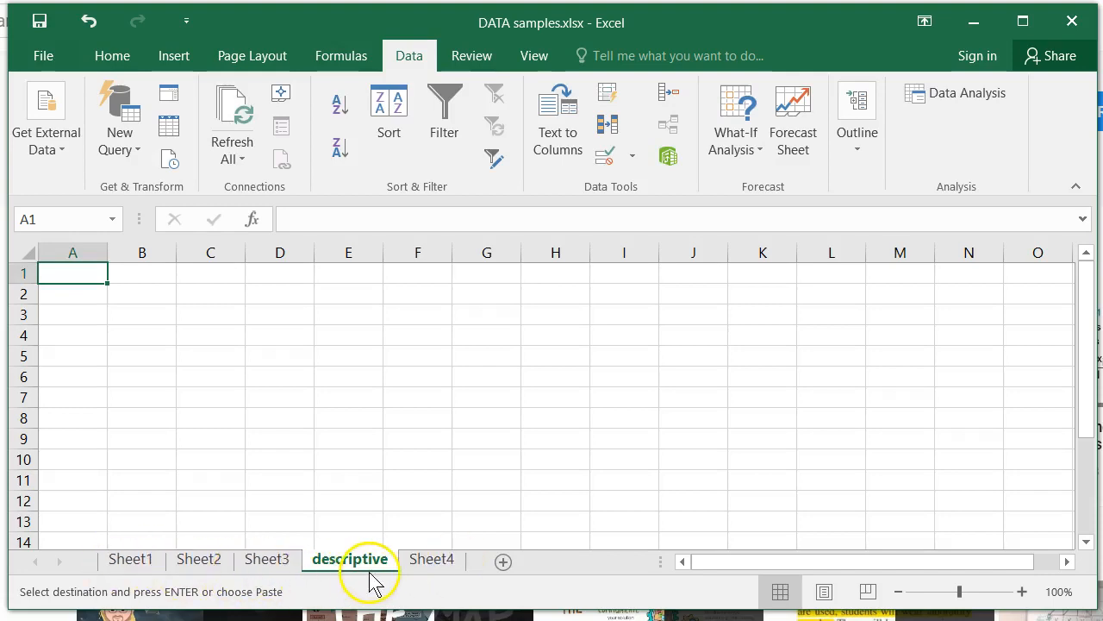
Step: Paste the copied Fake News column into the descriptive sheet starting at cell A1
{"action": "right_click", "coordinate": [87, 279]}
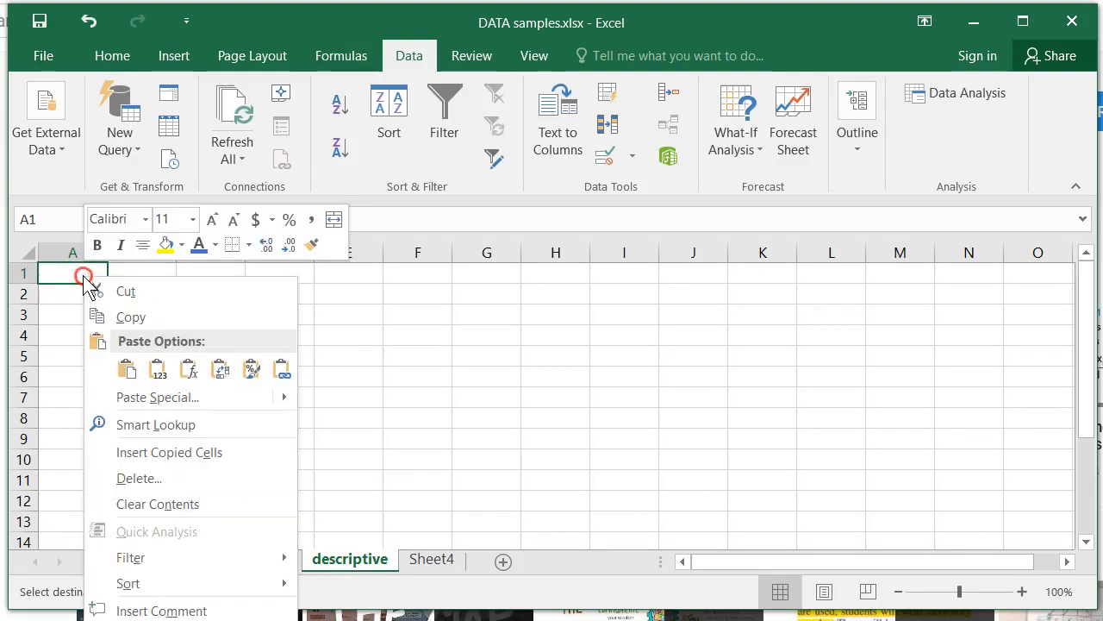
{"action": "left_click", "coordinate": [126, 370]}
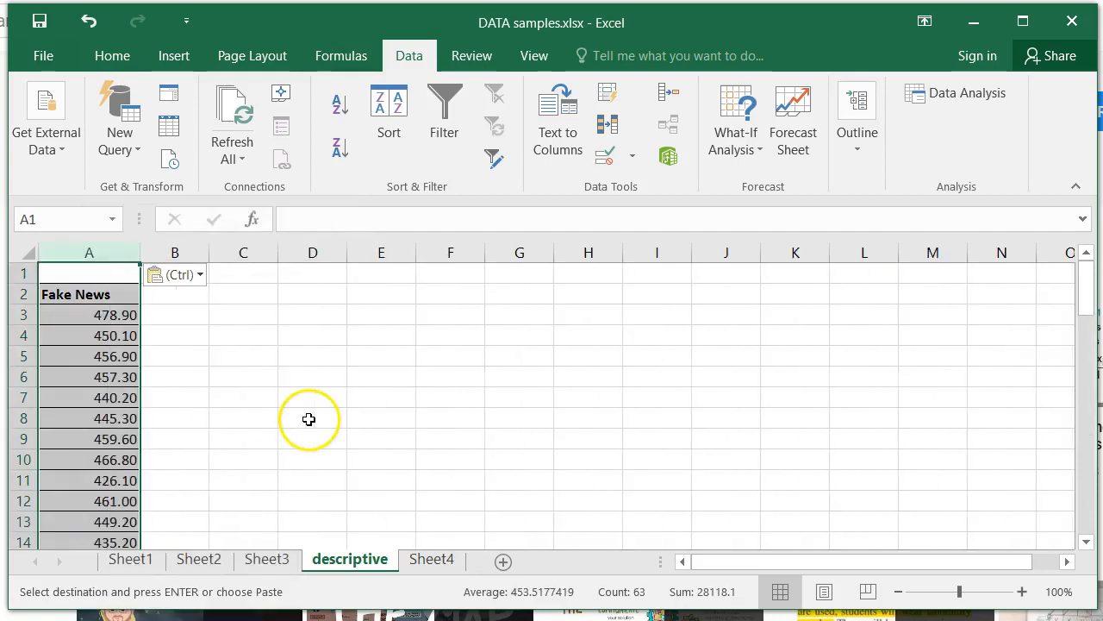
{"action": "left_click", "coordinate": [267, 343]}
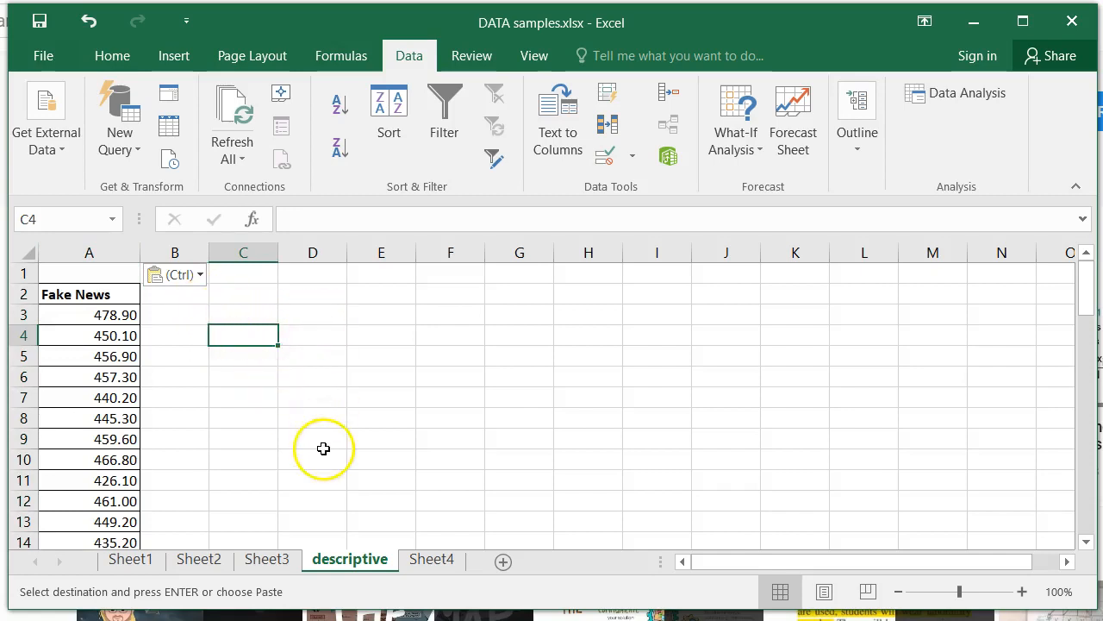
Step: Cancel the pending copy selection on Sheet3 and return to the descriptive sheet
{"action": "left_click", "coordinate": [267, 561]}
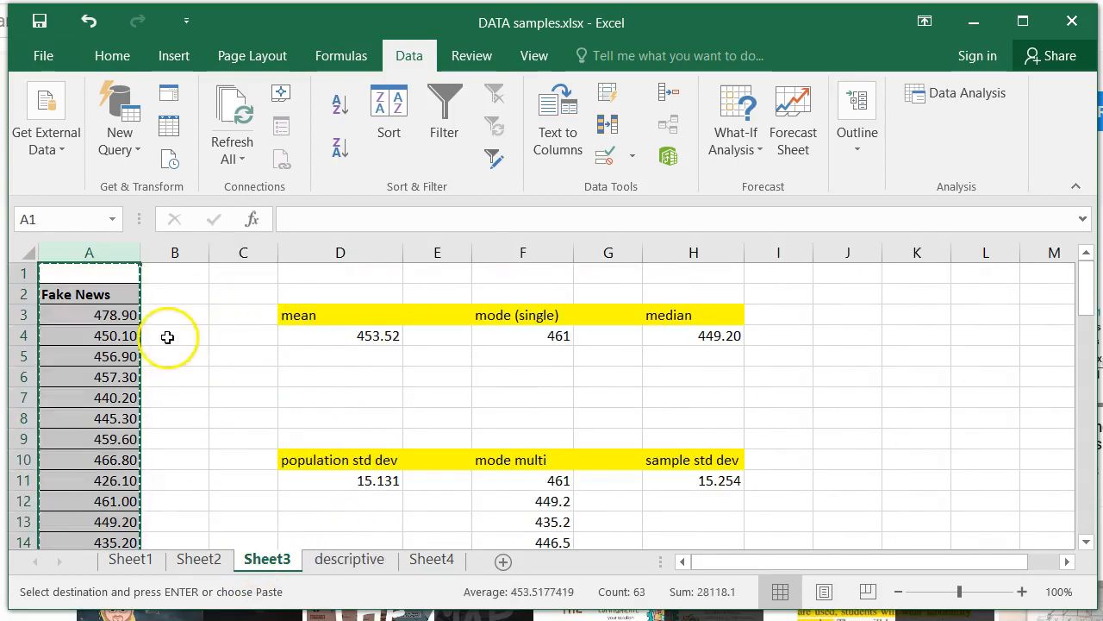
{"action": "left_click", "coordinate": [183, 382]}
{"action": "key", "text": "Escape"}
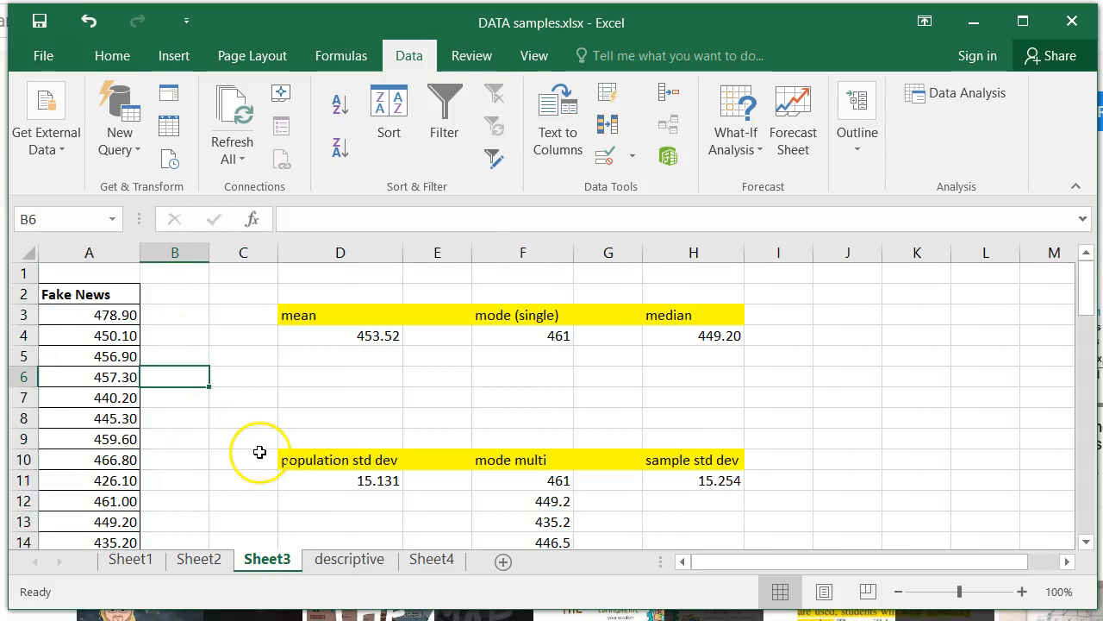
{"action": "left_click", "coordinate": [358, 560]}
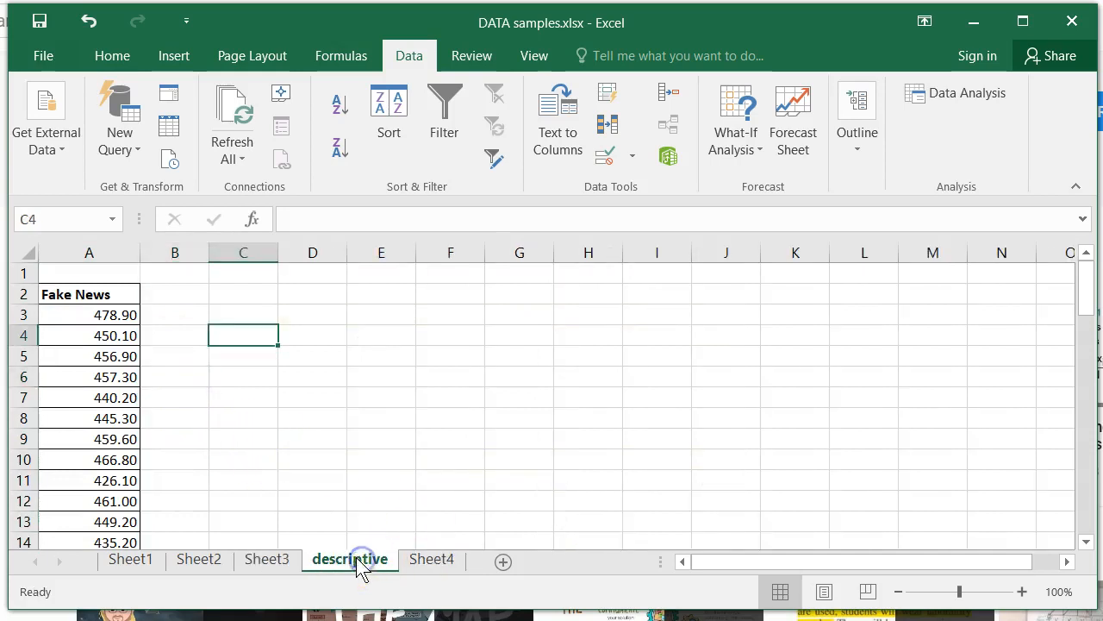
{"action": "left_click", "coordinate": [134, 315]}
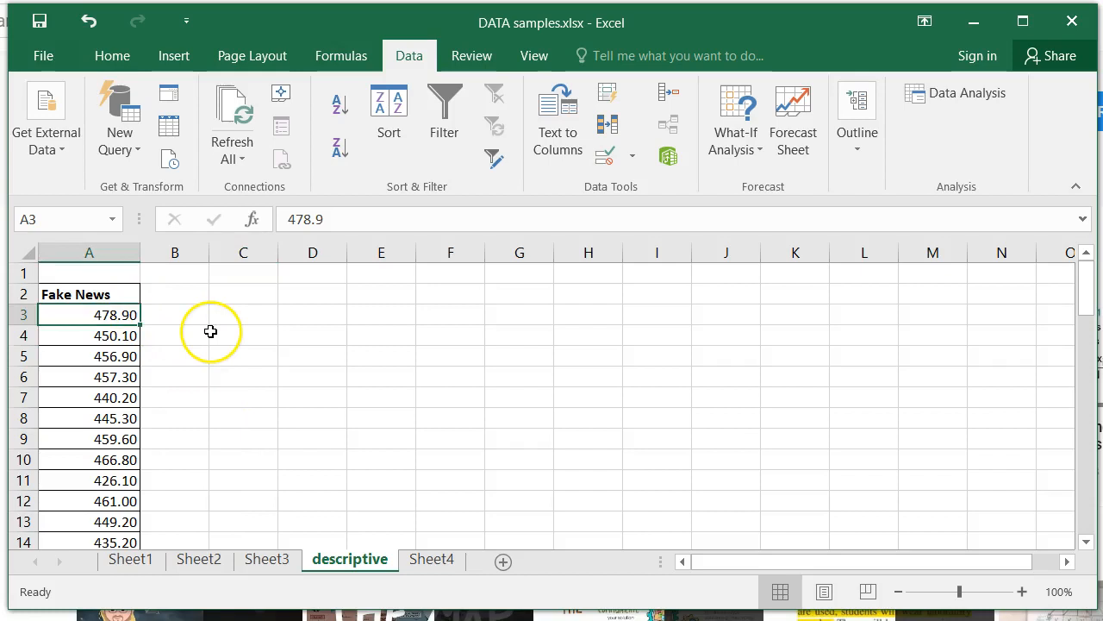
{"action": "key", "text": "Down"}
{"action": "key", "text": "Down"}
{"action": "key", "text": "Down"}
{"action": "key", "text": "Down"}
{"action": "key", "text": "Up"}
{"action": "key", "text": "Up"}
{"action": "key", "text": "Up"}
{"action": "key", "text": "Up"}
{"action": "key", "text": "Up"}
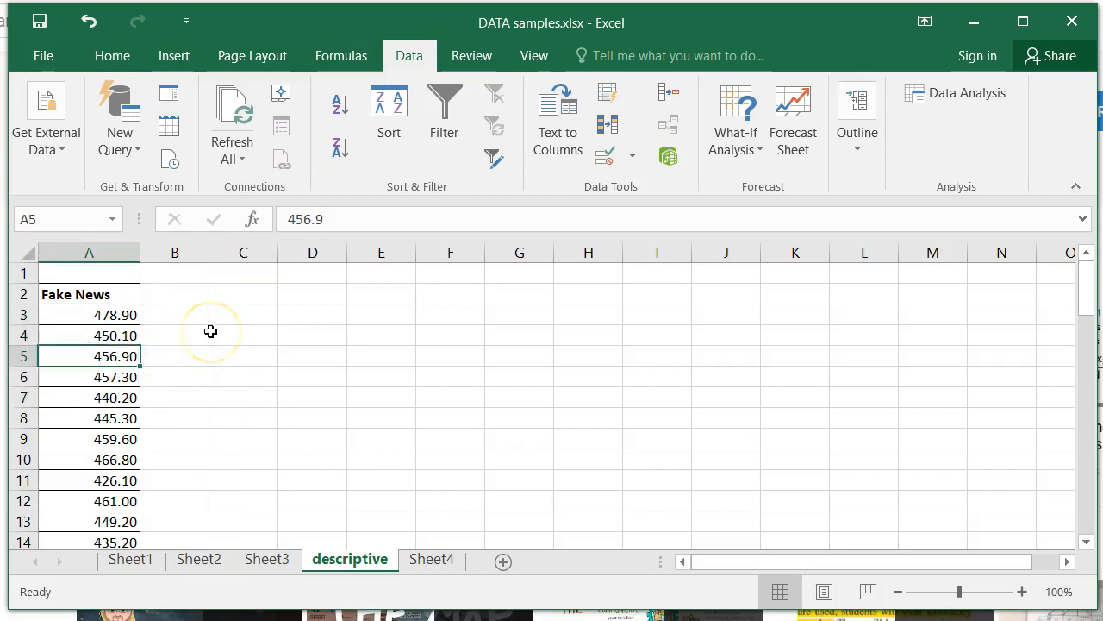
{"action": "key", "text": "Up"}
{"action": "key", "text": "Right"}
{"action": "key", "text": "Right"}
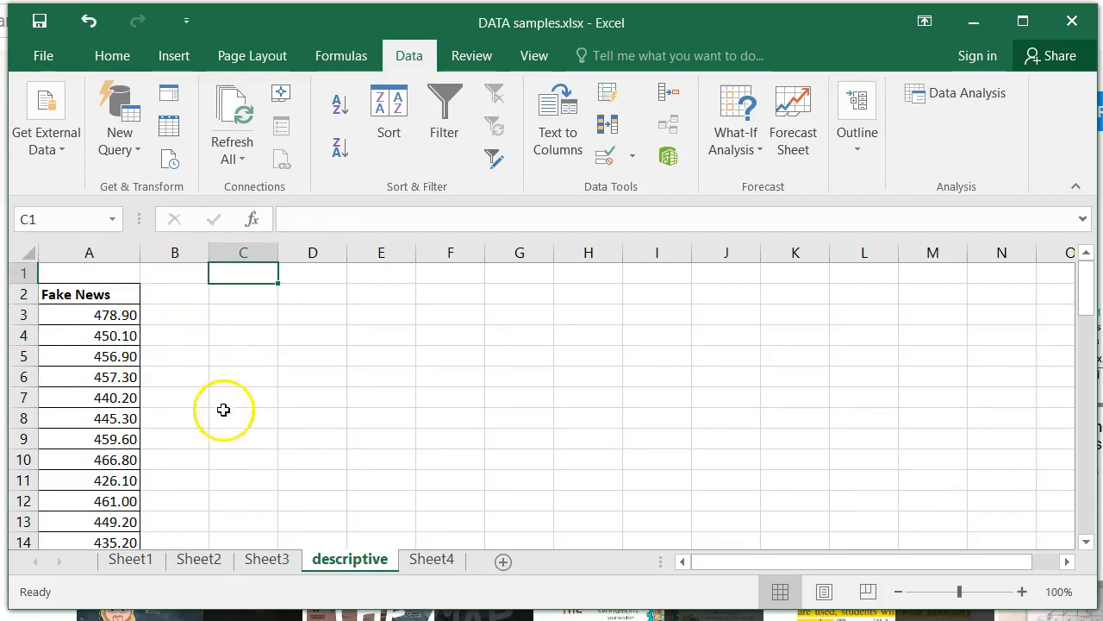
Step: Check in the Excel add-ins settings that Analysis ToolPak is enabled and accept the selection
{"action": "left_click", "coordinate": [48, 53]}
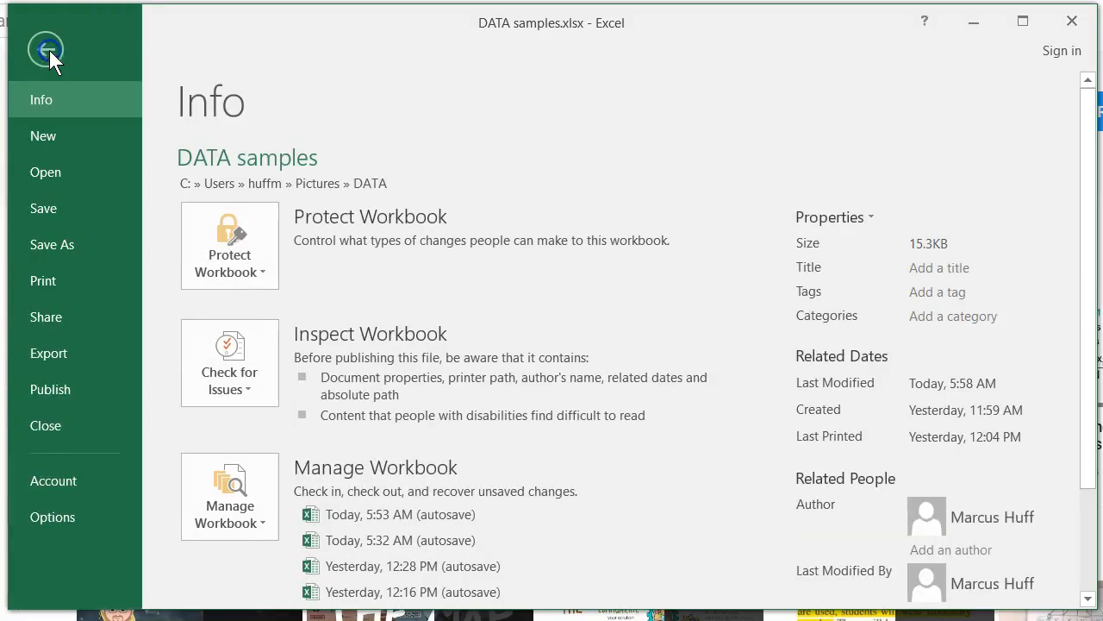
{"action": "left_click", "coordinate": [52, 518]}
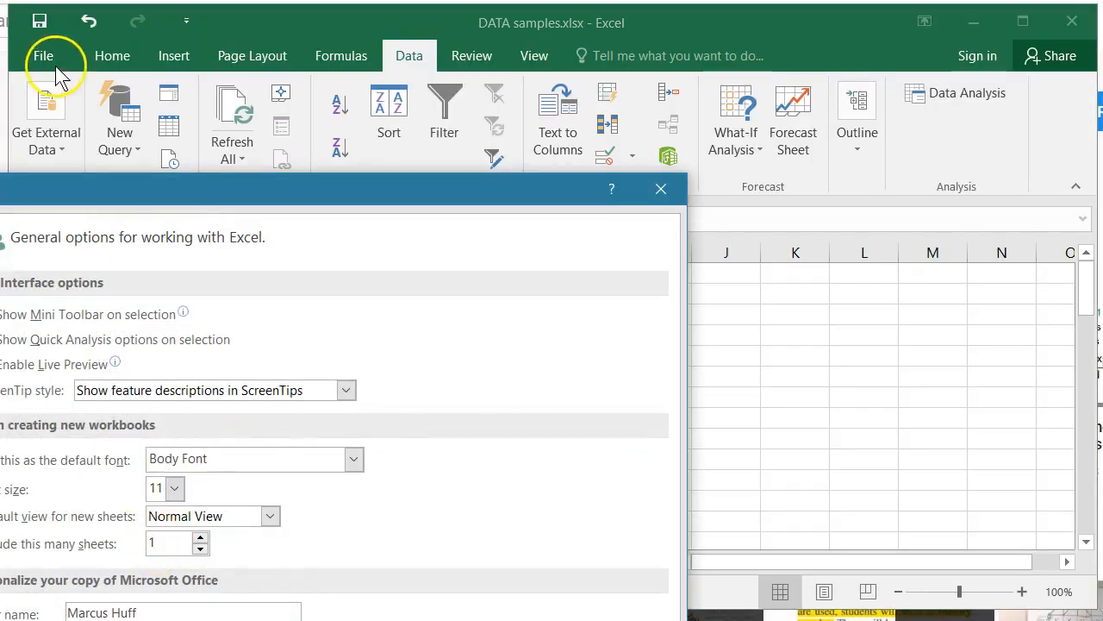
{"action": "left_click_drag", "start_coordinate": [128, 194], "coordinate": [533, 45]}
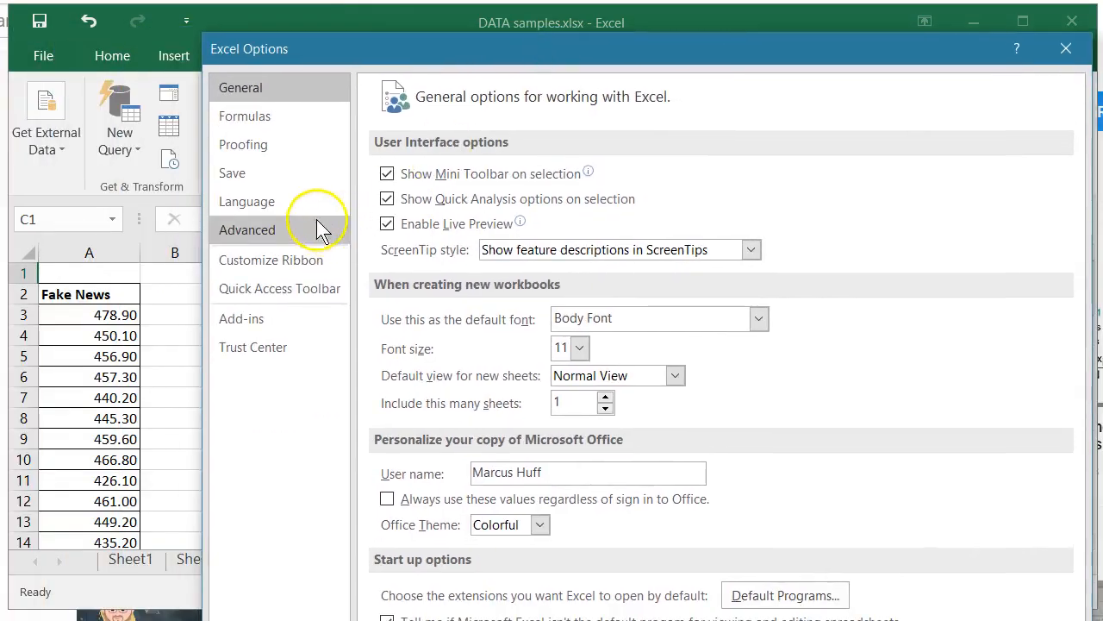
{"action": "left_click", "coordinate": [277, 321]}
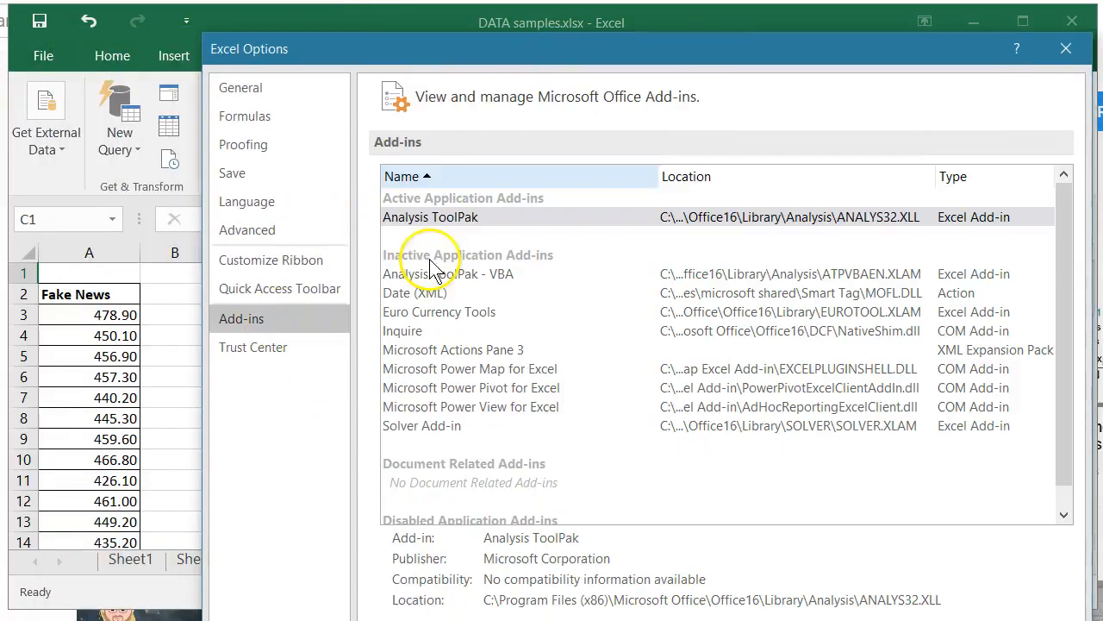
{"action": "left_click_drag", "start_coordinate": [472, 50], "coordinate": [374, 1]}
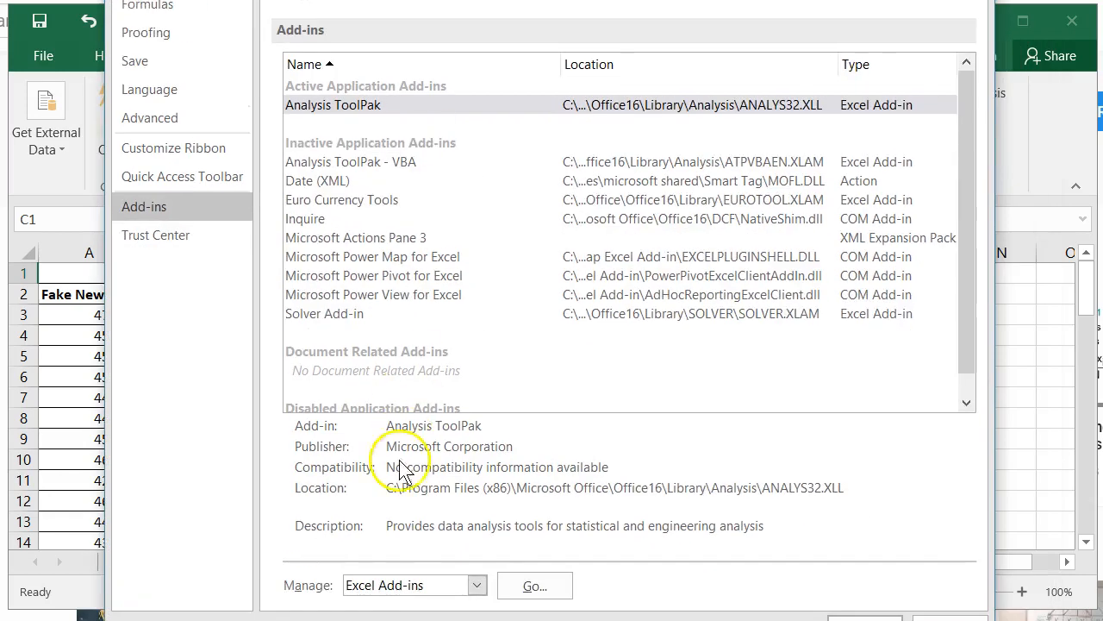
{"action": "left_click", "coordinate": [535, 586]}
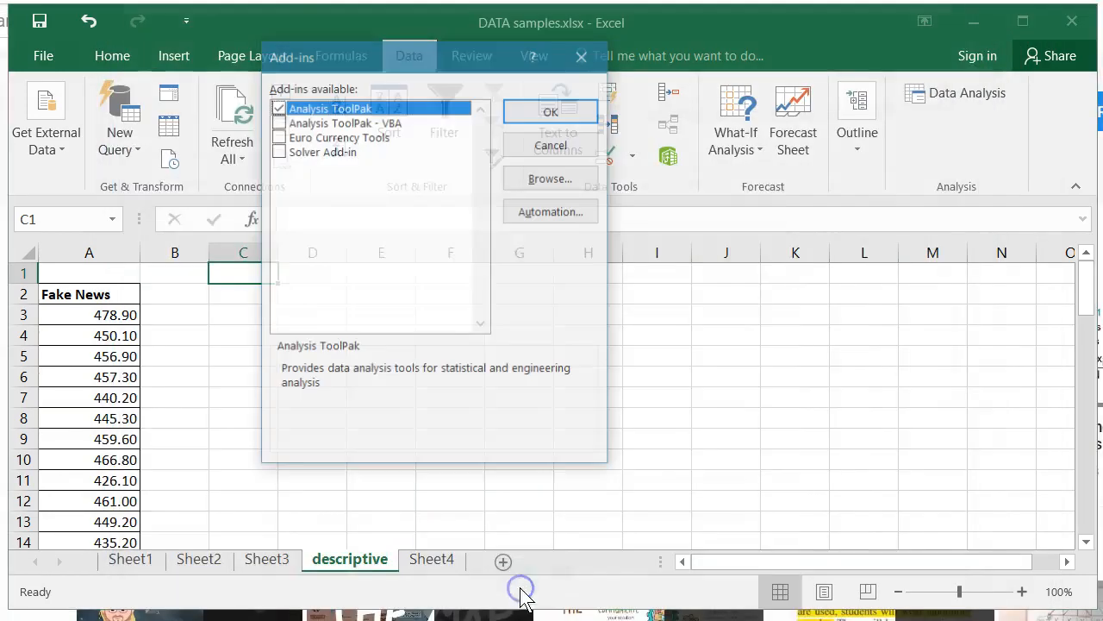
{"action": "left_click", "coordinate": [559, 111]}
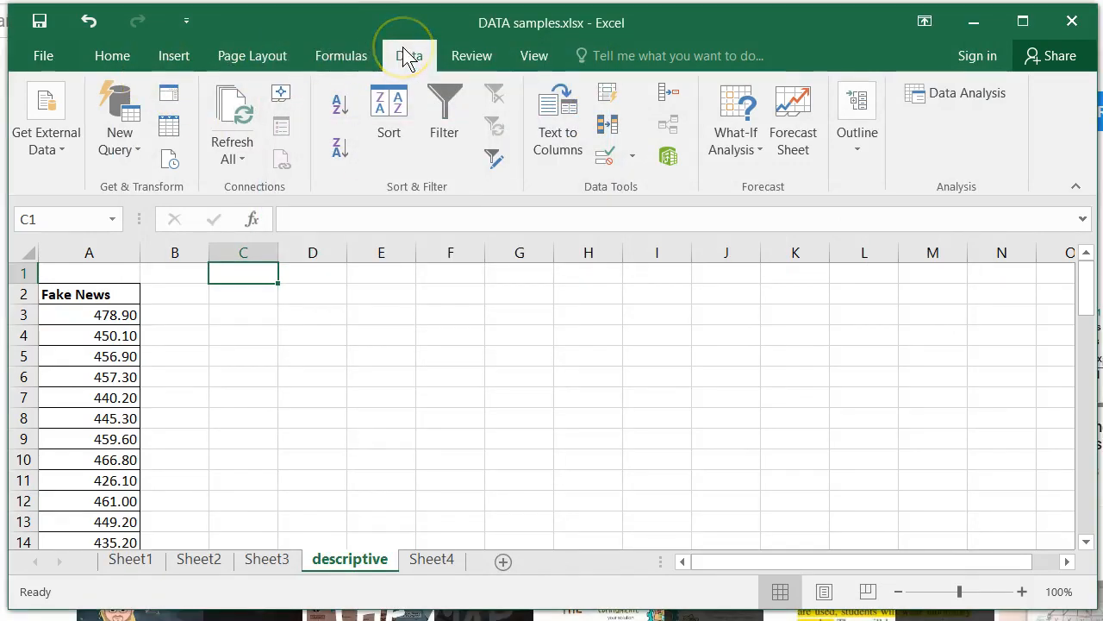
{"action": "left_click", "coordinate": [121, 59]}
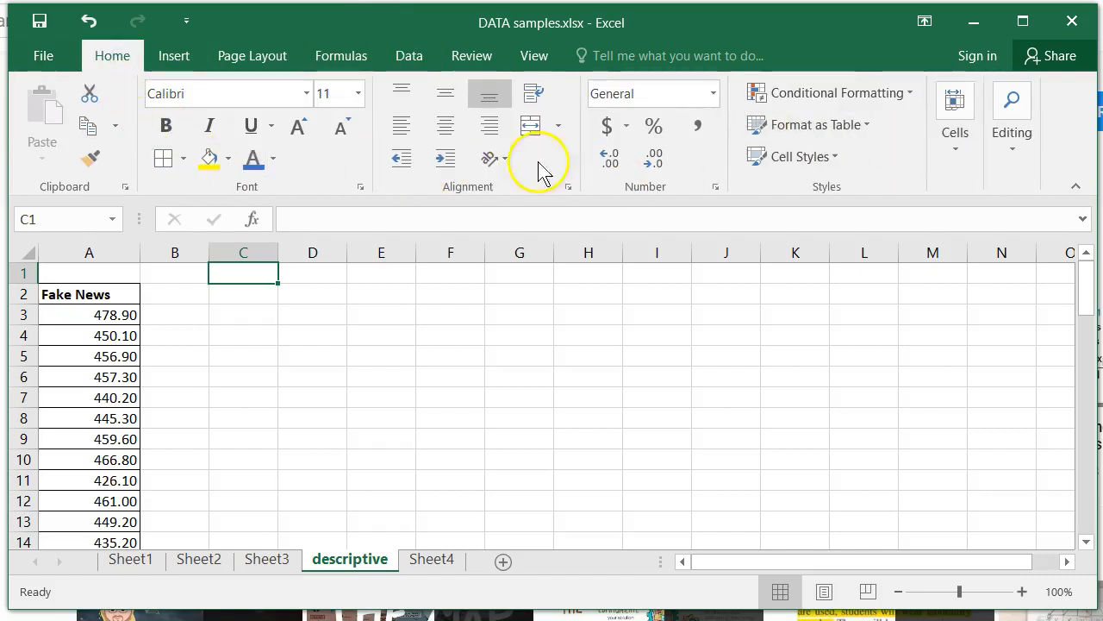
{"action": "left_click", "coordinate": [177, 55]}
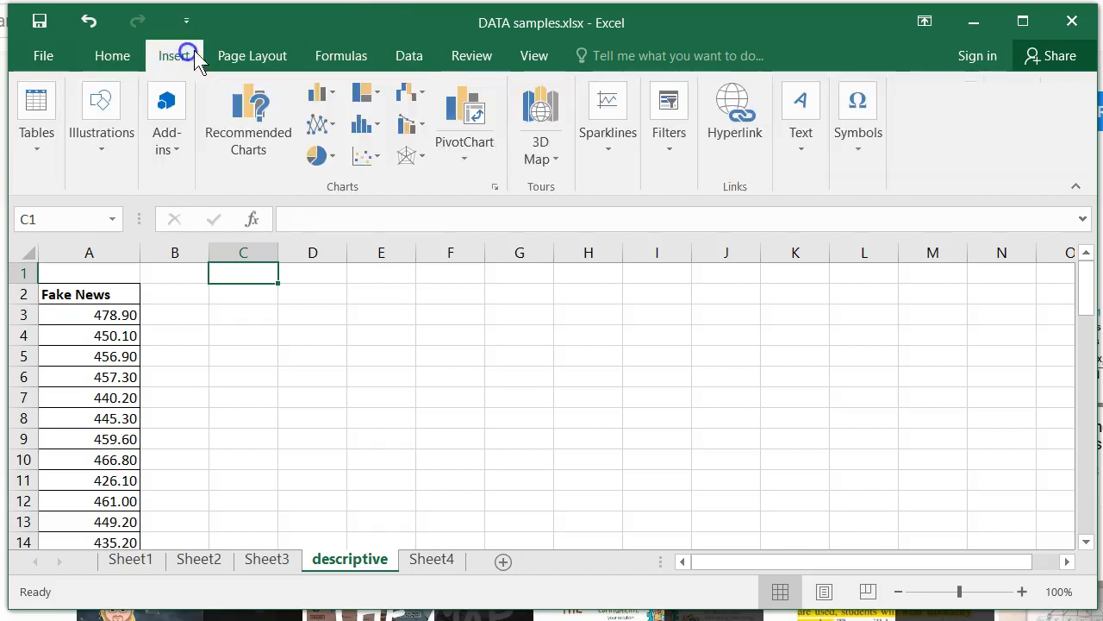
{"action": "left_click", "coordinate": [241, 53]}
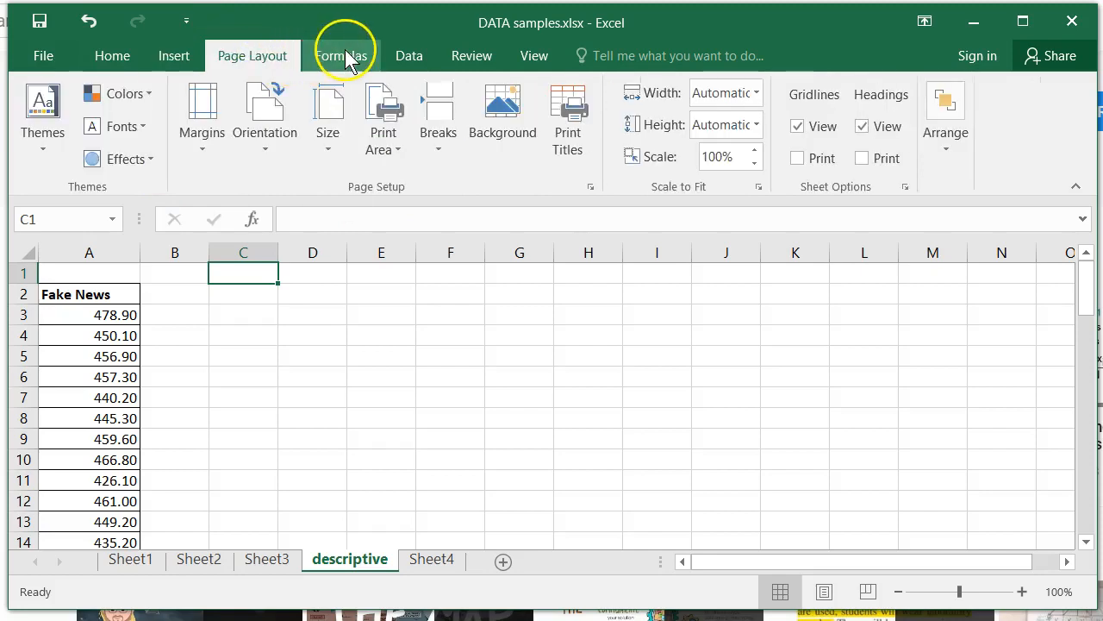
{"action": "left_click", "coordinate": [345, 51]}
{"action": "left_click", "coordinate": [404, 58]}
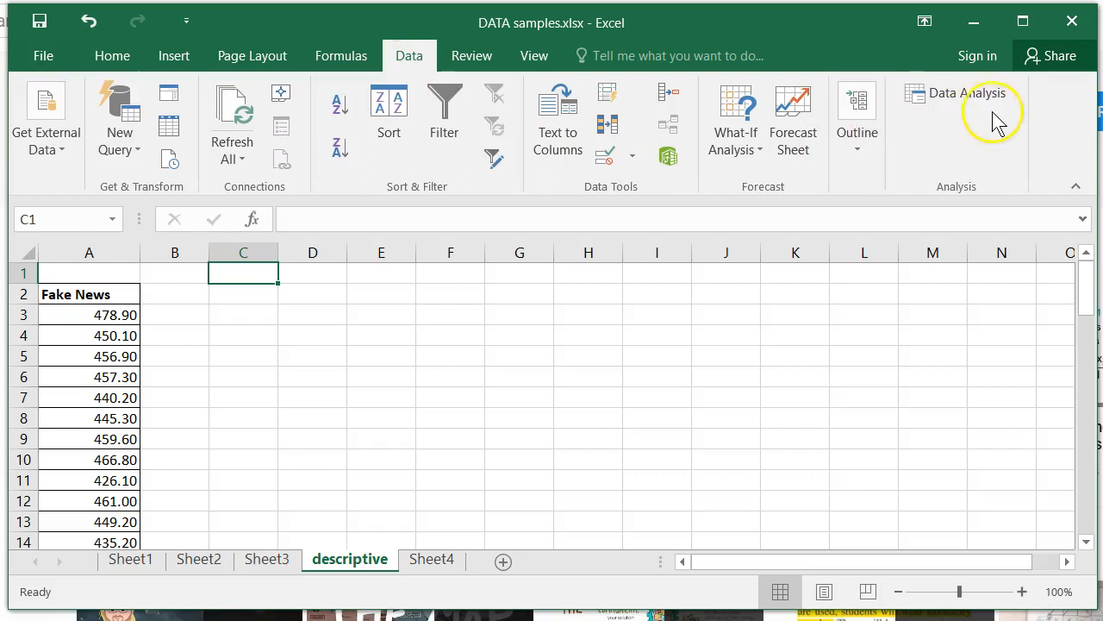
Step: Open the Data Analysis tools and start the Descriptive Statistics analysis
{"action": "left_click", "coordinate": [965, 100]}
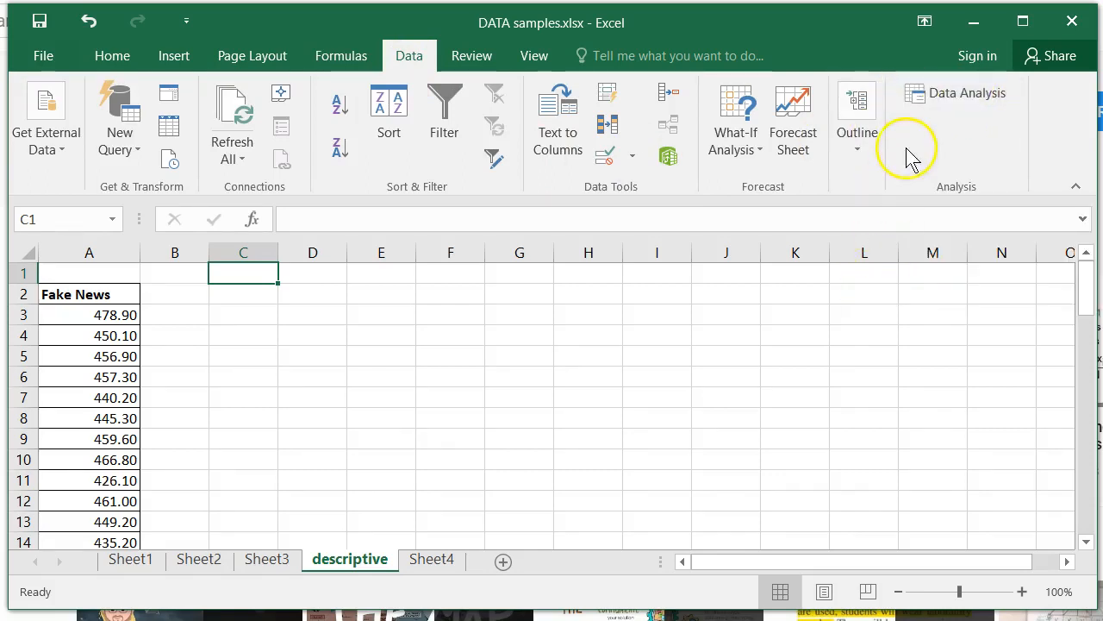
{"action": "left_click", "coordinate": [975, 114]}
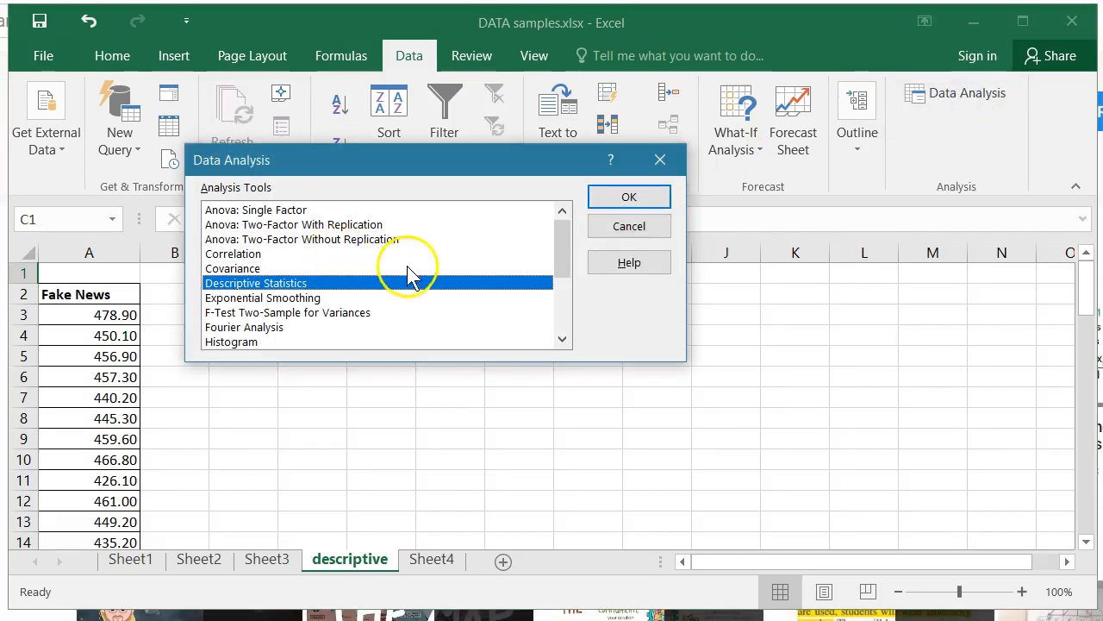
{"action": "left_click_drag", "start_coordinate": [560, 238], "coordinate": [561, 216]}
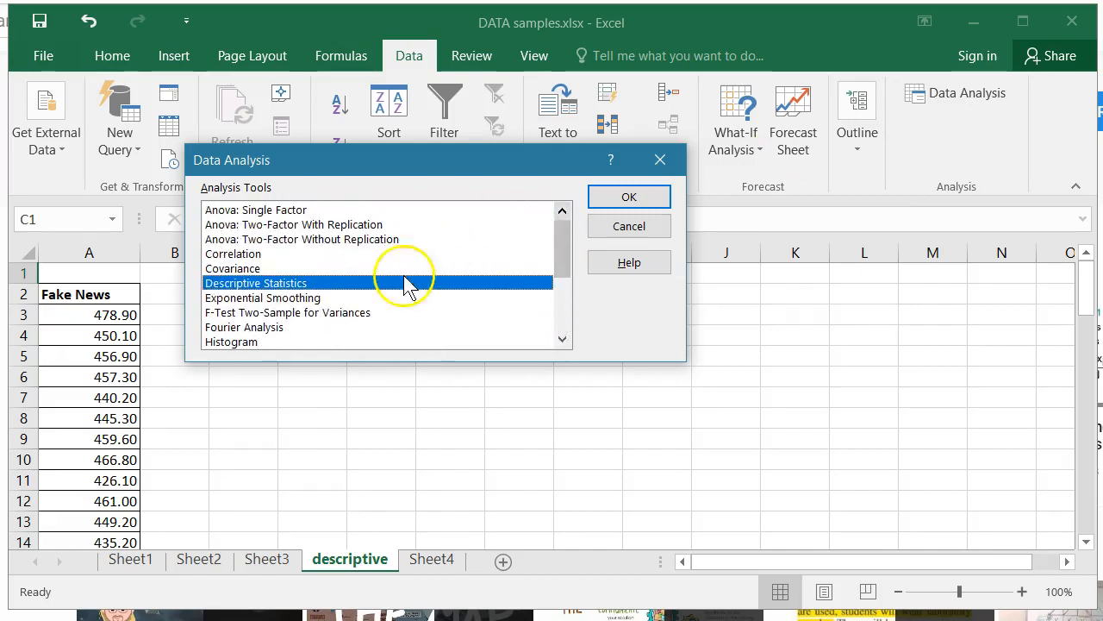
{"action": "left_click", "coordinate": [315, 285]}
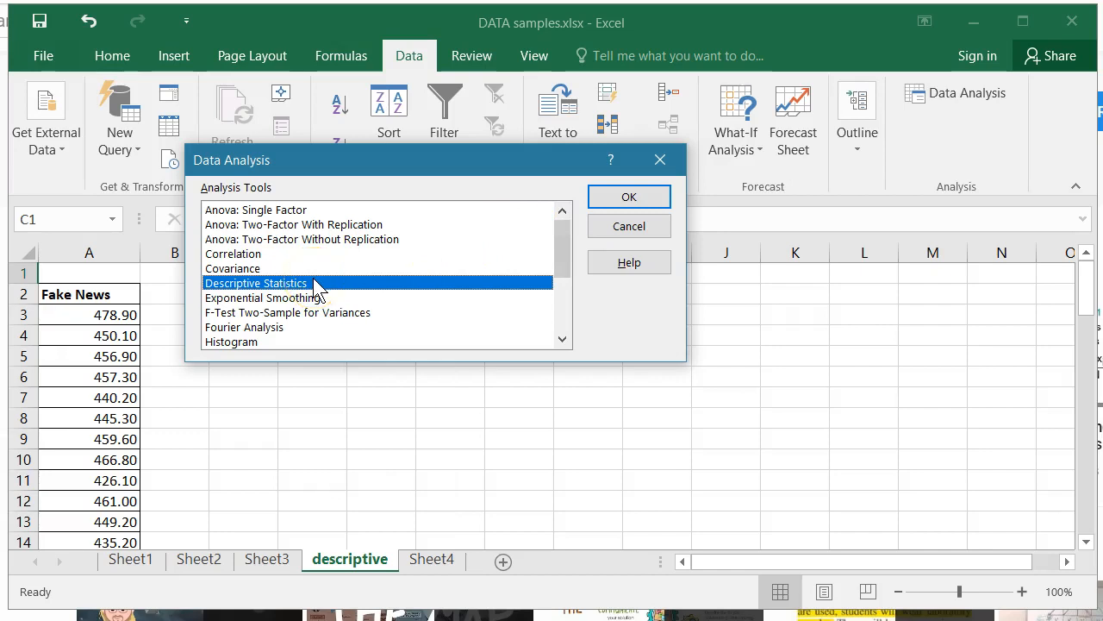
{"action": "scroll", "coordinate": [379, 278], "scroll_direction": "down", "scroll_amount": 1}
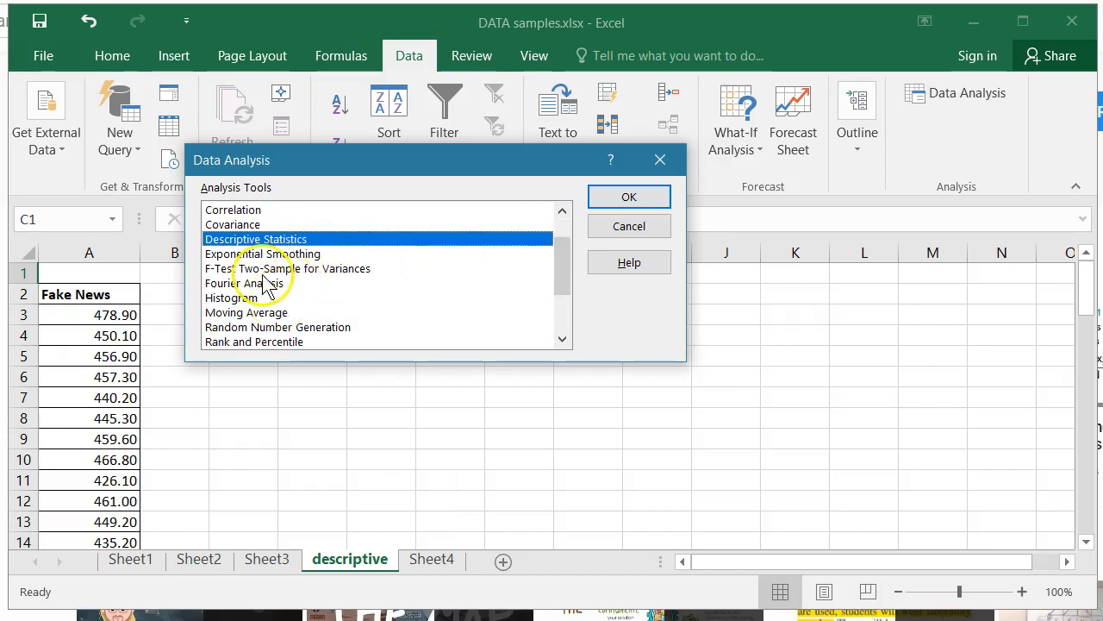
{"action": "left_click", "coordinate": [256, 239]}
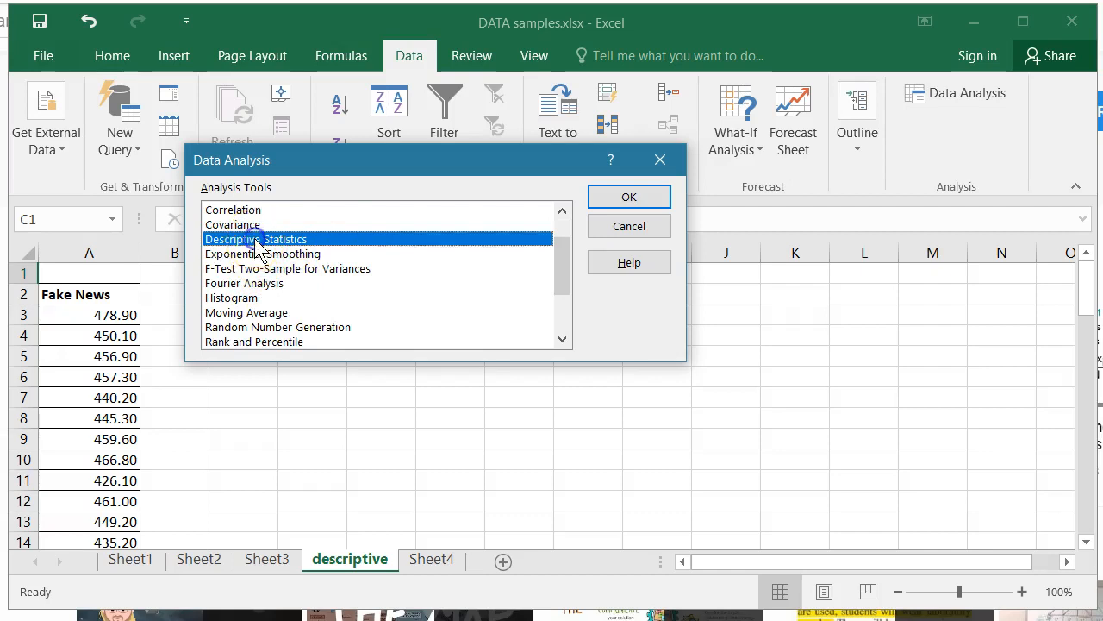
{"action": "left_click", "coordinate": [246, 300]}
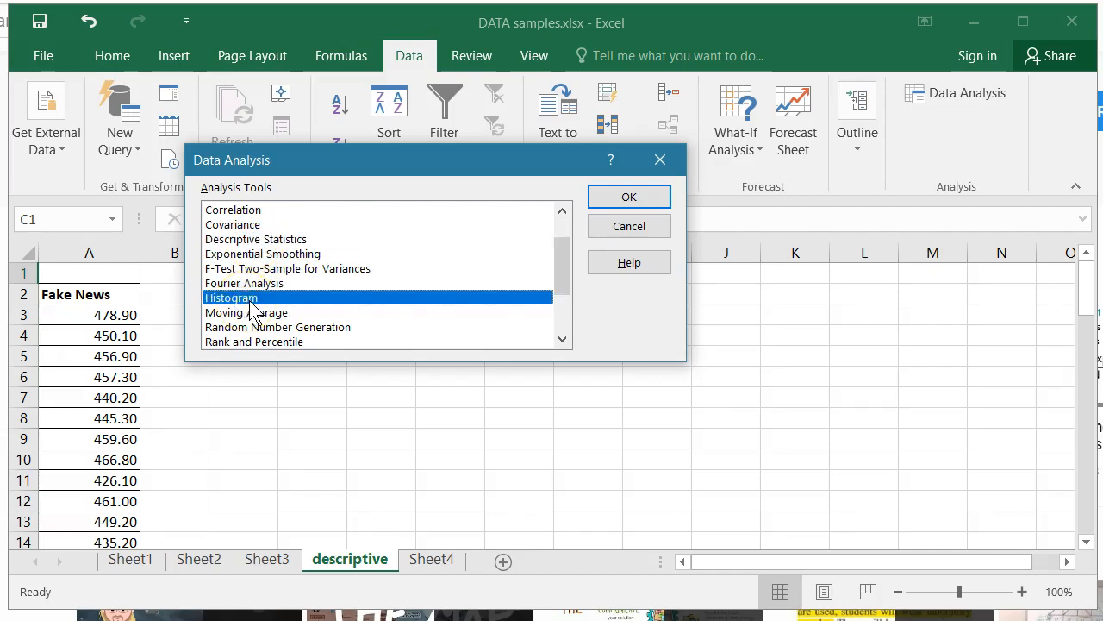
{"action": "left_click", "coordinate": [288, 239]}
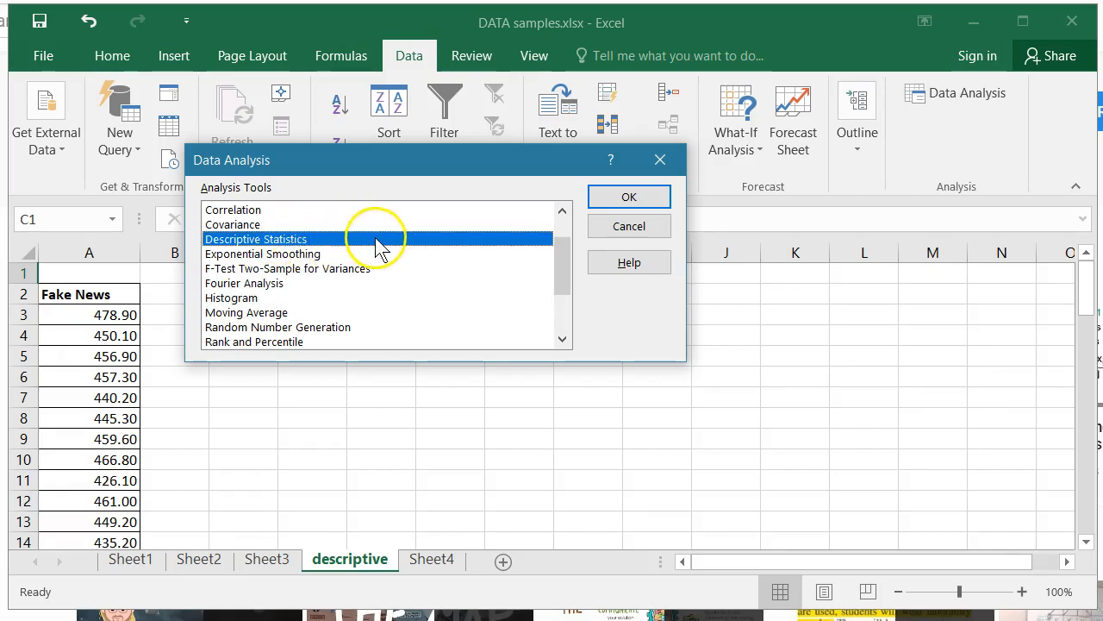
{"action": "left_click", "coordinate": [606, 195]}
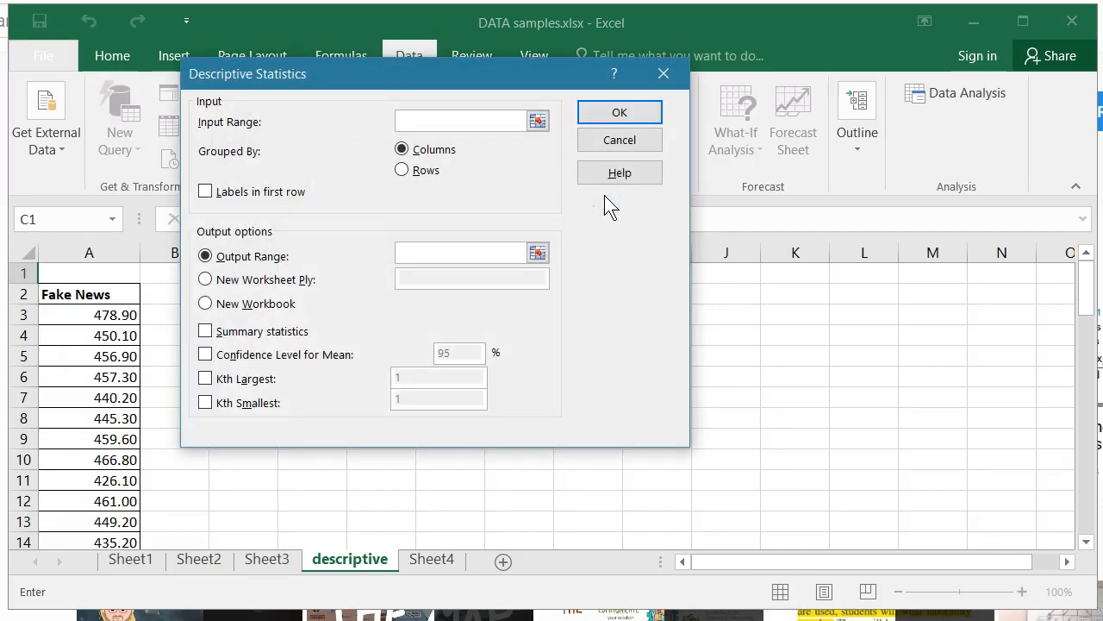
Step: Set the Descriptive Statistics input range to $A$2:$A$64 and mark that the first row contains labels
{"action": "left_click_drag", "start_coordinate": [499, 73], "coordinate": [869, 111]}
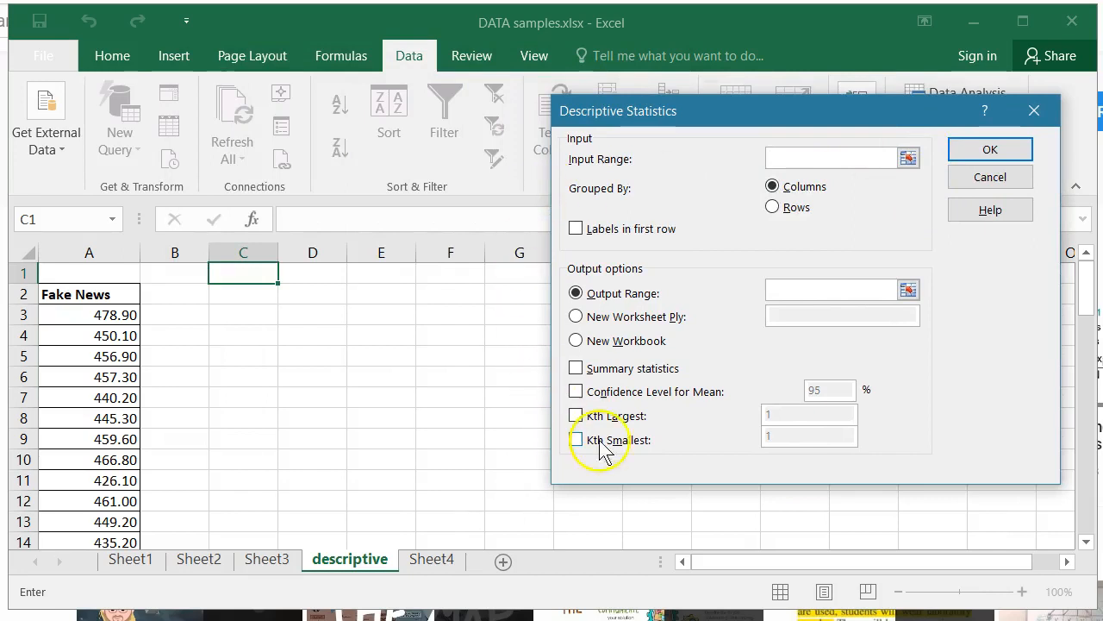
{"action": "left_click", "coordinate": [912, 161]}
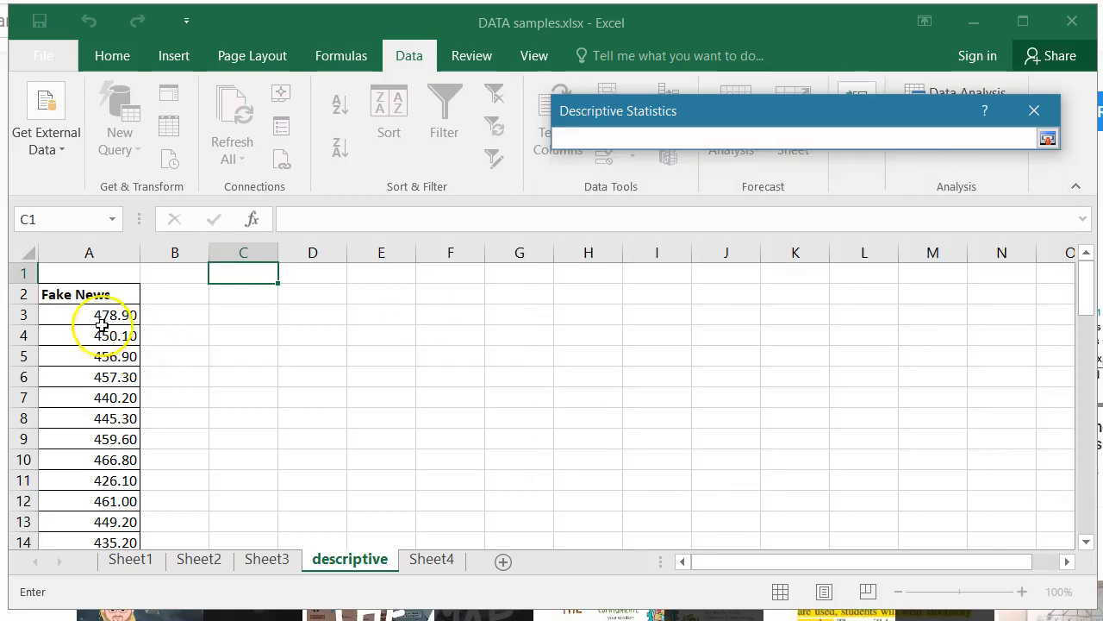
{"action": "left_click", "coordinate": [93, 295]}
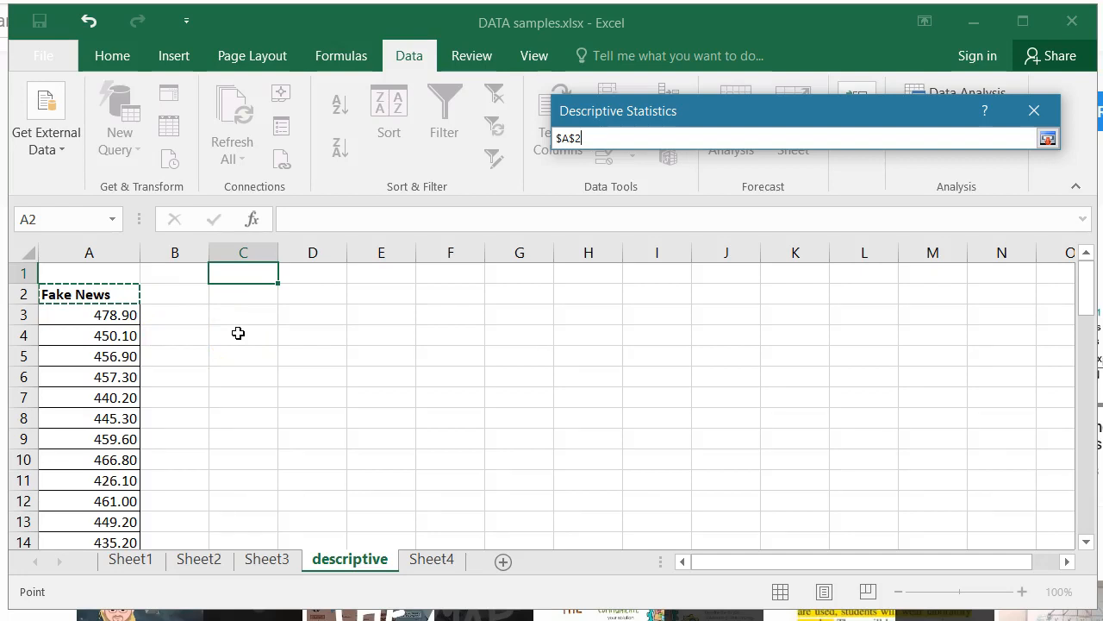
{"action": "key", "text": "ctrl+shift+Down"}
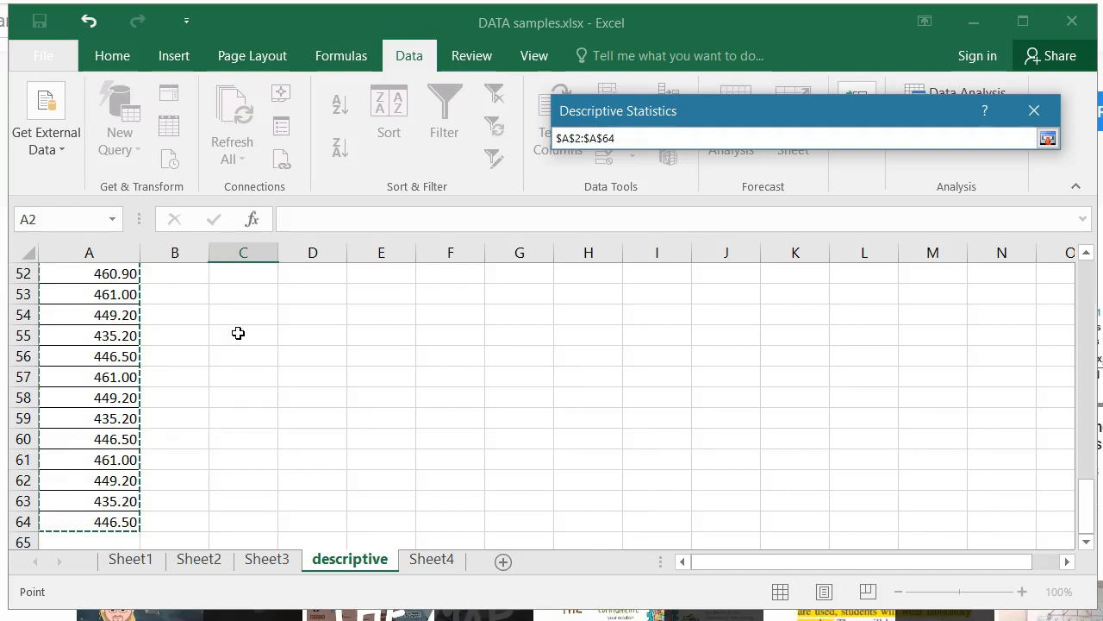
{"action": "left_click", "coordinate": [1047, 139]}
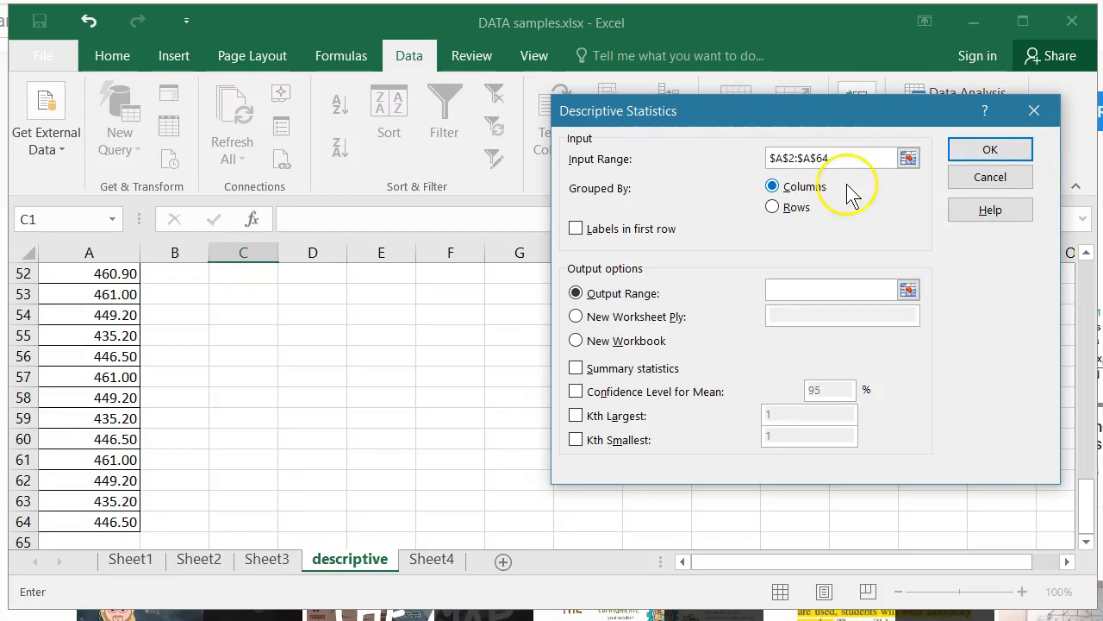
{"action": "left_click", "coordinate": [769, 157]}
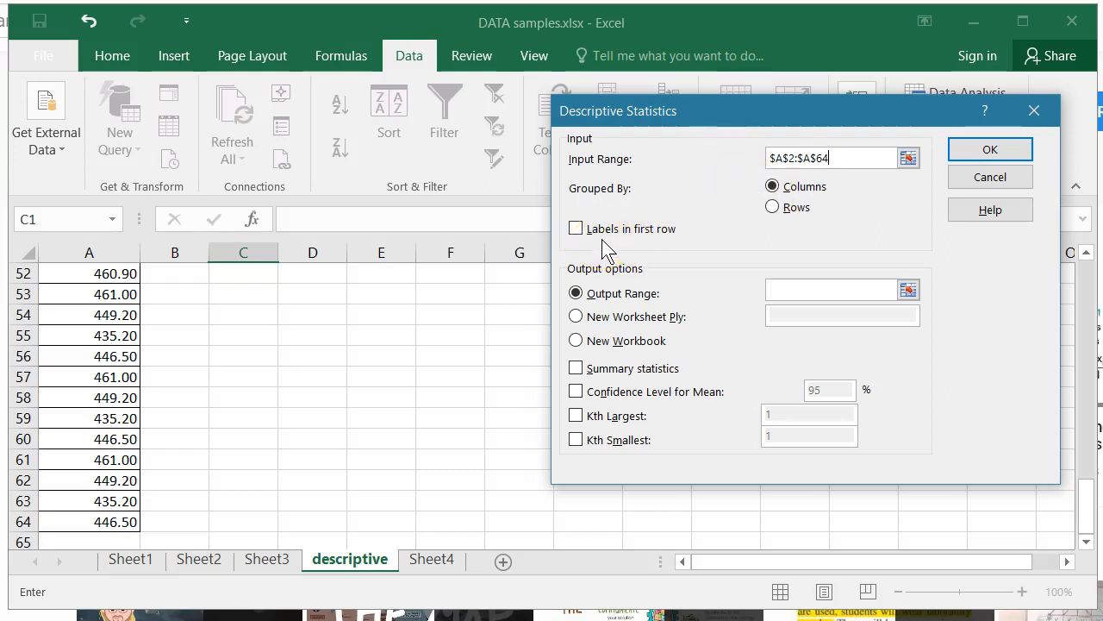
{"action": "left_click", "coordinate": [576, 230]}
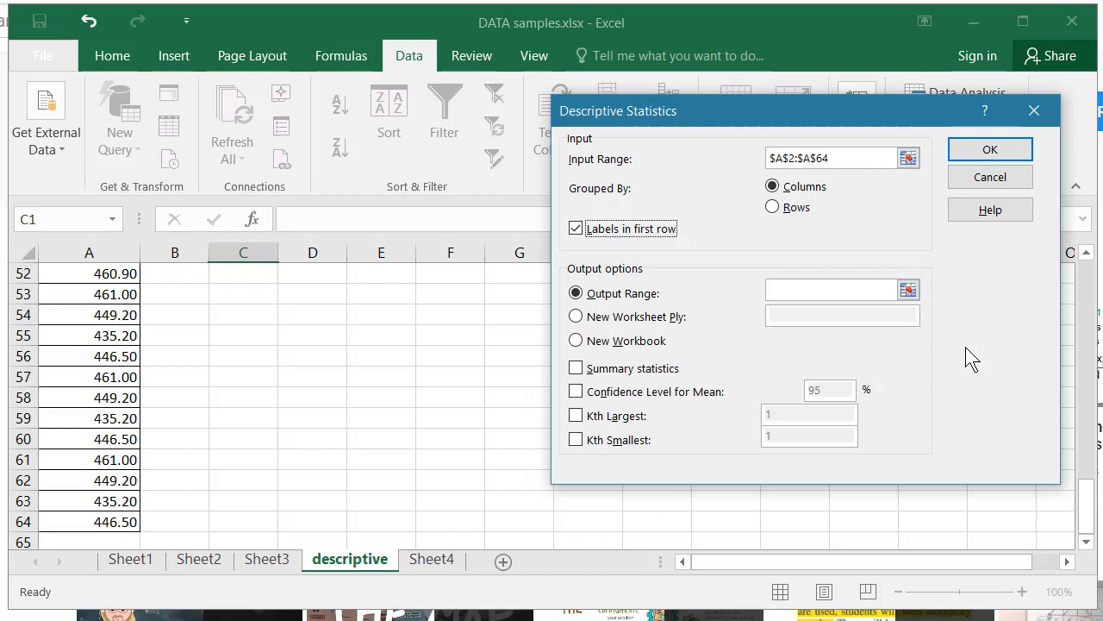
Step: Set the output range of the descriptive statistics to cell $E$2 on the descriptive sheet
{"action": "left_click", "coordinate": [907, 291]}
{"action": "scroll", "coordinate": [512, 389], "scroll_direction": "up", "scroll_amount": 10}
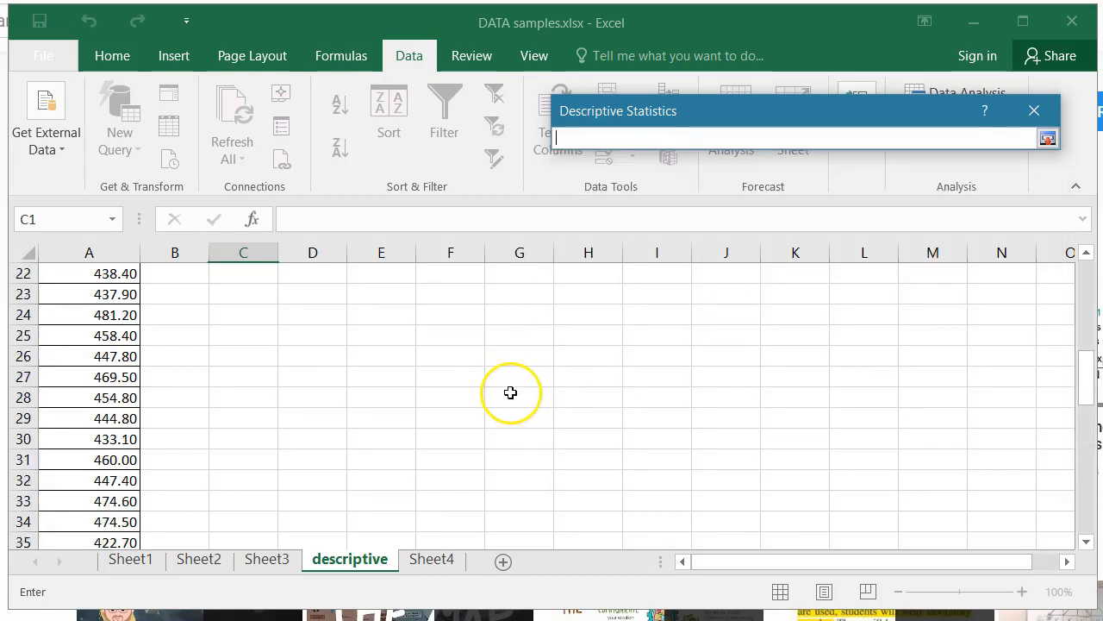
{"action": "scroll", "coordinate": [511, 392], "scroll_direction": "up", "scroll_amount": 7}
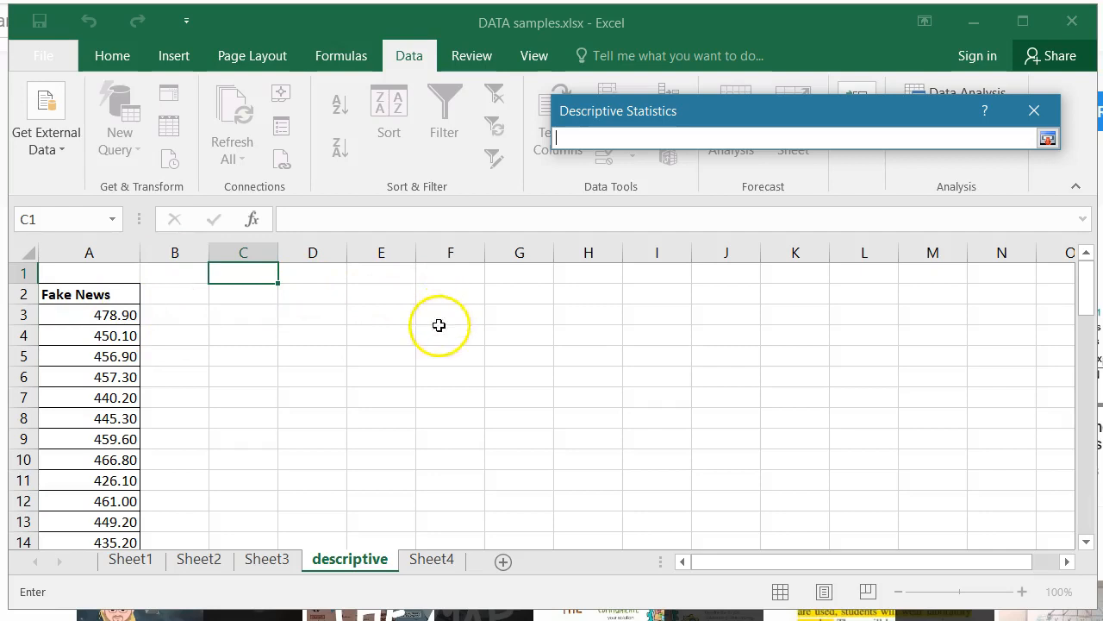
{"action": "left_click", "coordinate": [382, 297]}
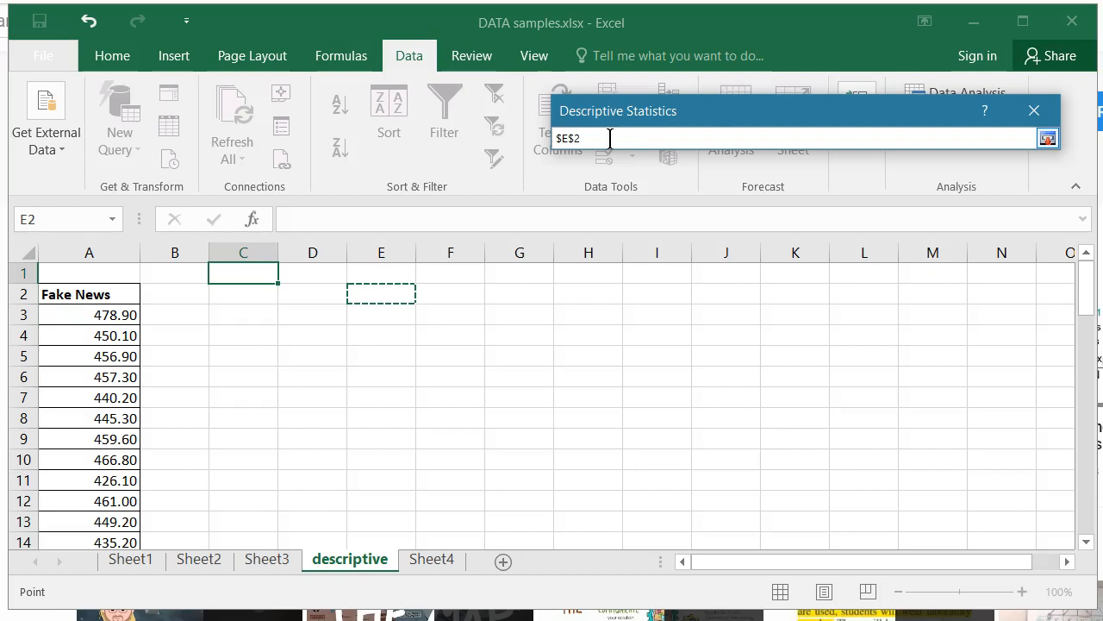
{"action": "left_click", "coordinate": [1047, 140]}
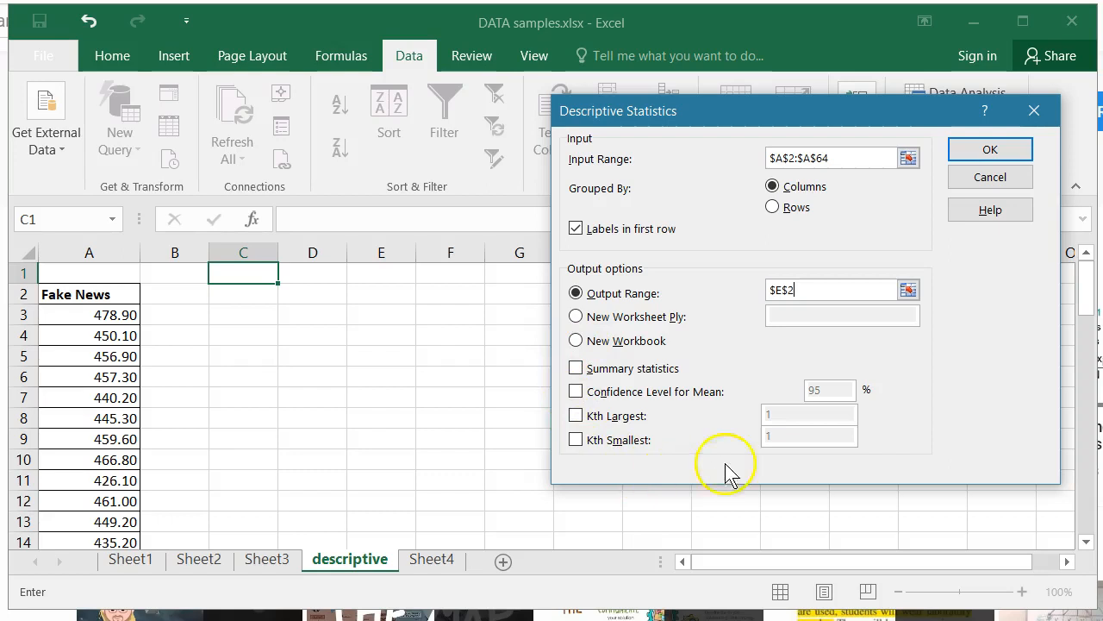
Step: Generate the output with summary statistics included and autofit column E to its labels
{"action": "left_click", "coordinate": [610, 370]}
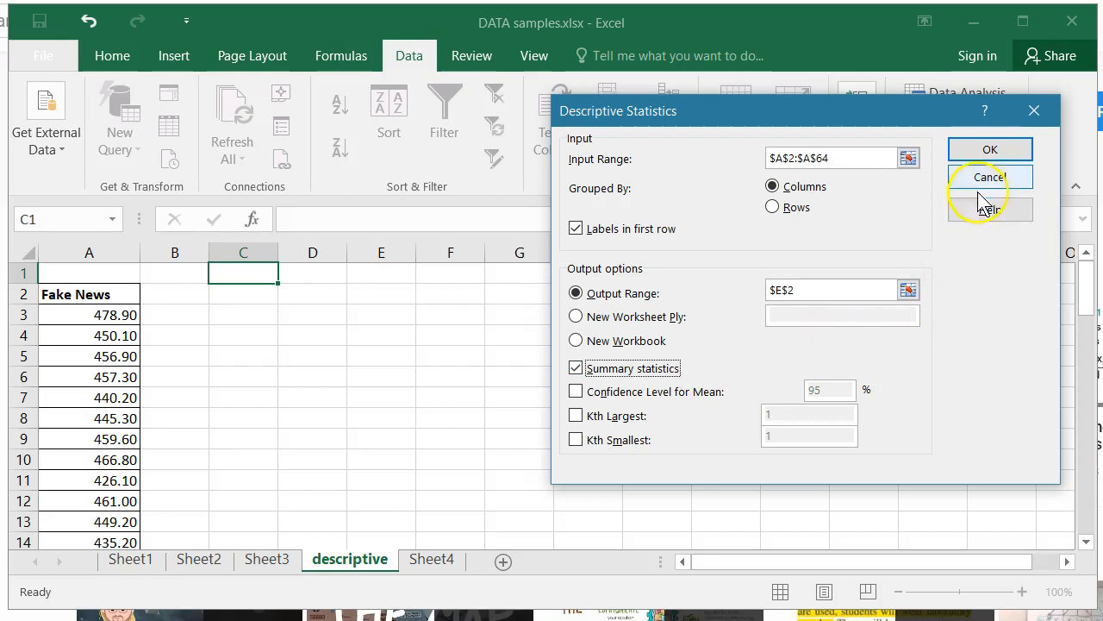
{"action": "left_click", "coordinate": [990, 152]}
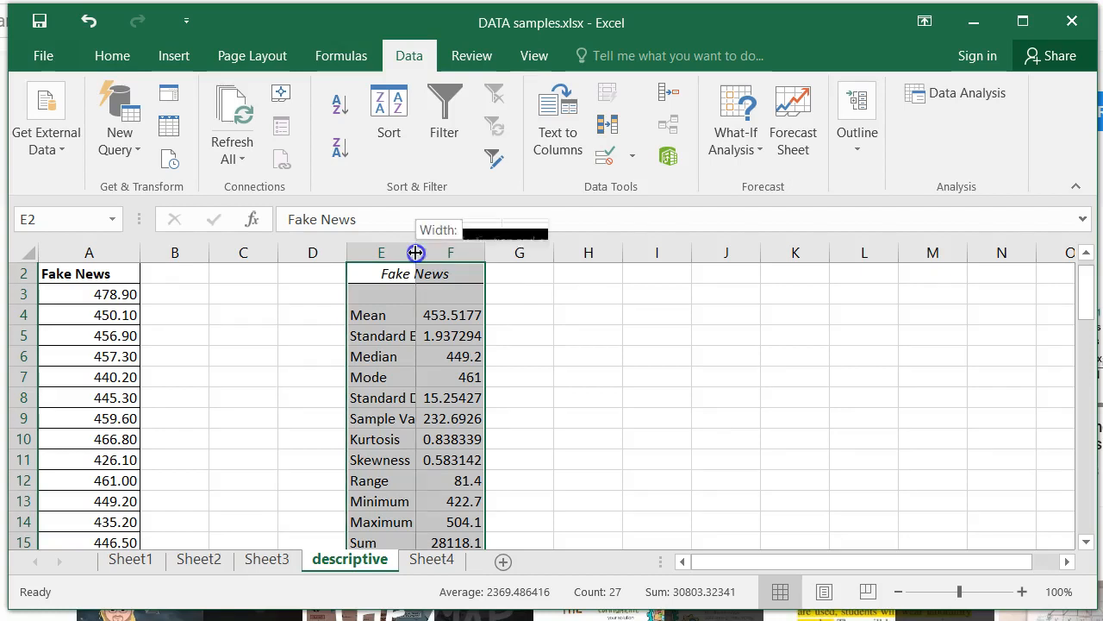
{"action": "double_click", "coordinate": [415, 252]}
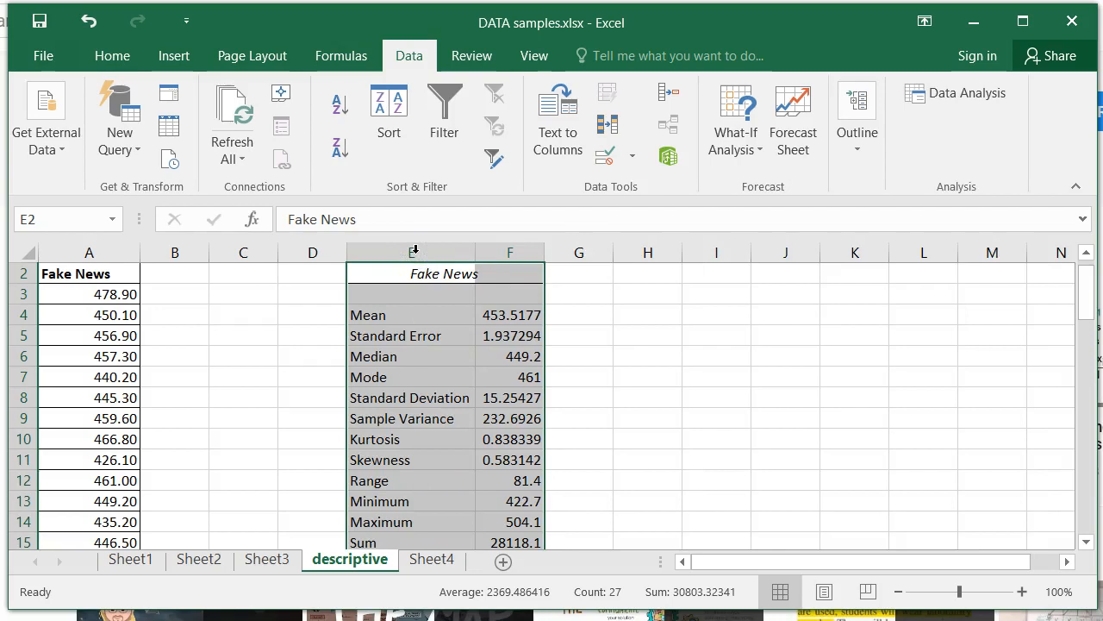
{"action": "left_click", "coordinate": [716, 332]}
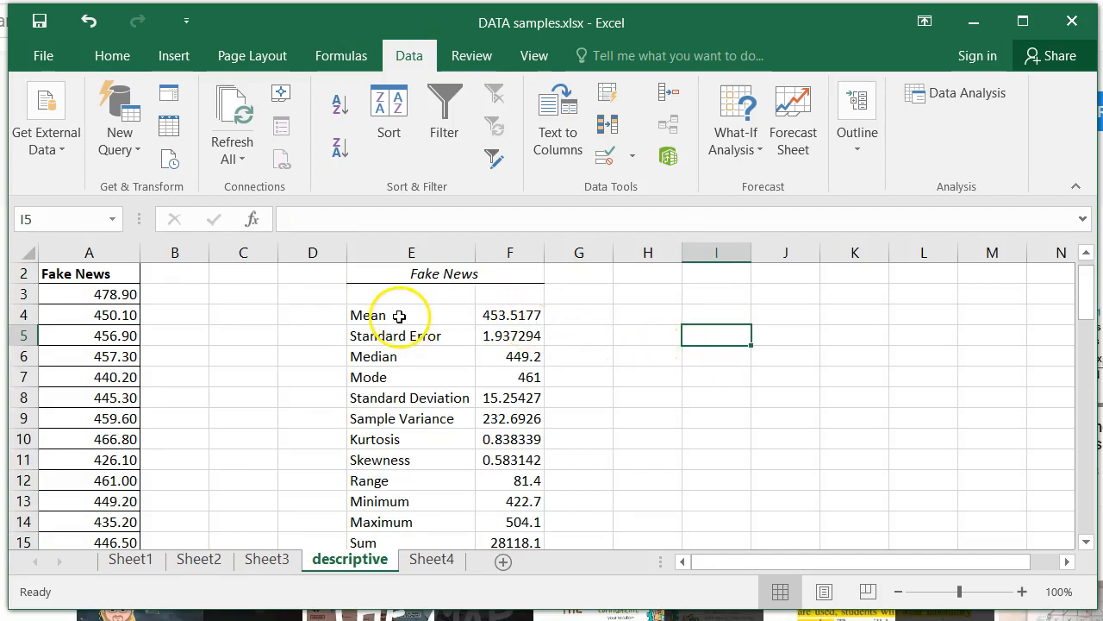
Step: Fill the Mean, Median, Mode and Standard Deviation rows of the statistics table with yellow
{"action": "left_click", "coordinate": [498, 308]}
{"action": "left_click_drag", "start_coordinate": [498, 308], "coordinate": [417, 311]}
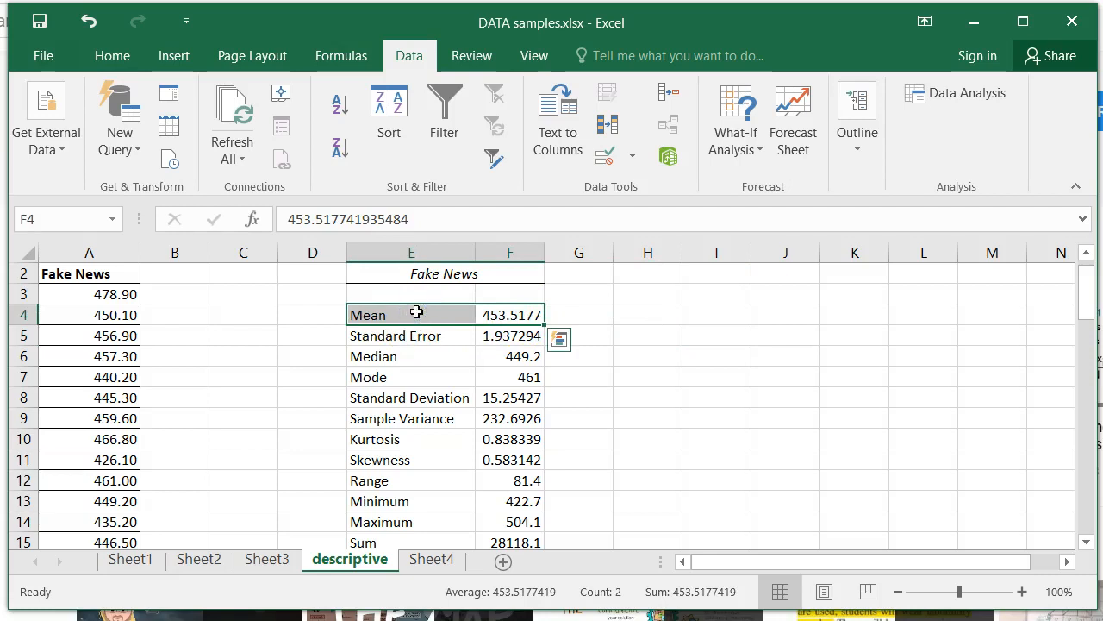
{"action": "left_click", "coordinate": [110, 52]}
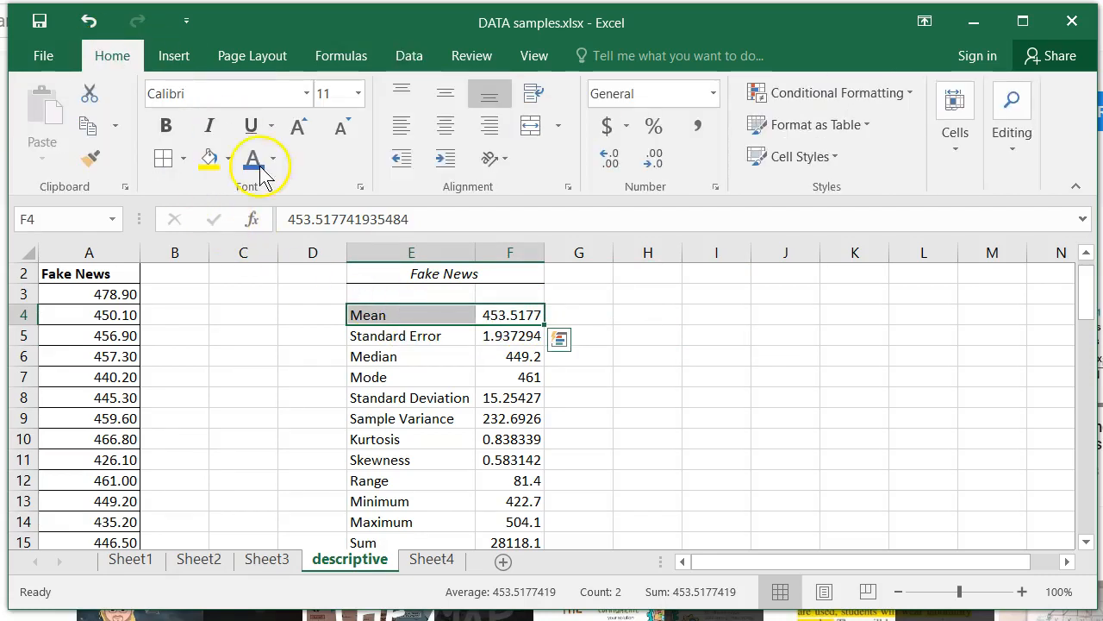
{"action": "left_click", "coordinate": [209, 164]}
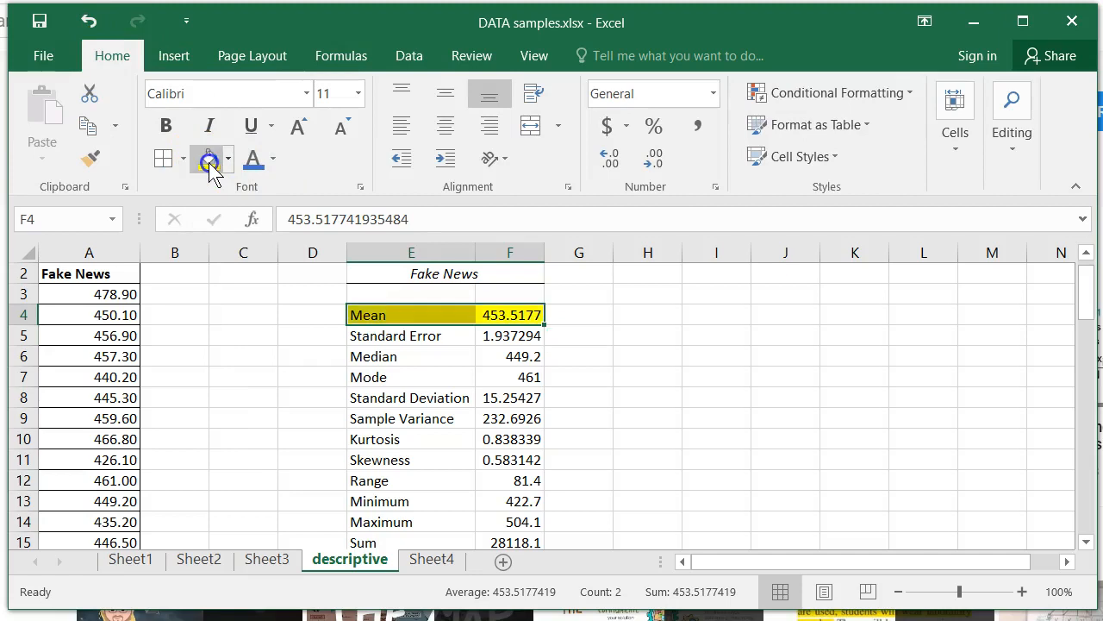
{"action": "left_click", "coordinate": [430, 356]}
{"action": "left_click_drag", "start_coordinate": [429, 357], "coordinate": [505, 398]}
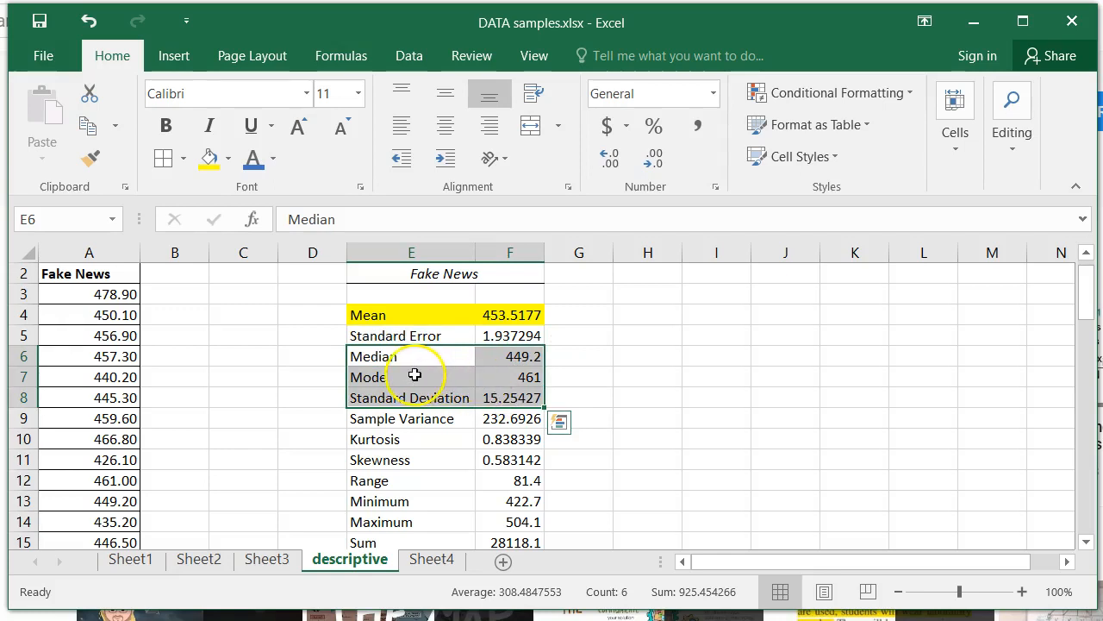
{"action": "left_click", "coordinate": [209, 158]}
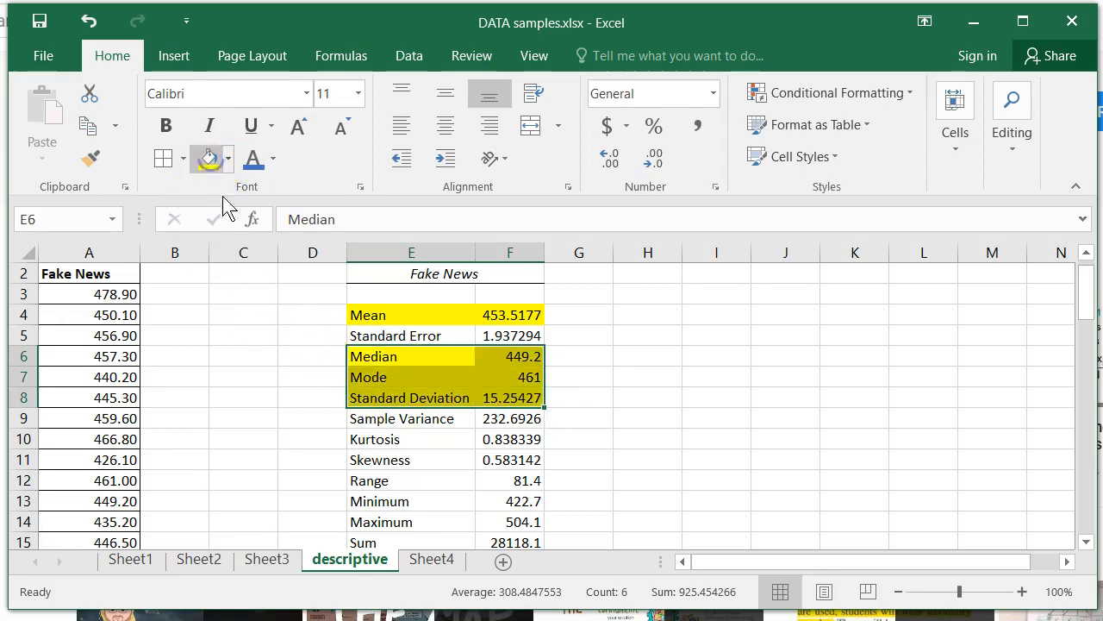
Step: Fill the Range, Minimum, Maximum and Count rows of the statistics table with yellow
{"action": "scroll", "coordinate": [692, 417], "scroll_direction": "down", "scroll_amount": 1}
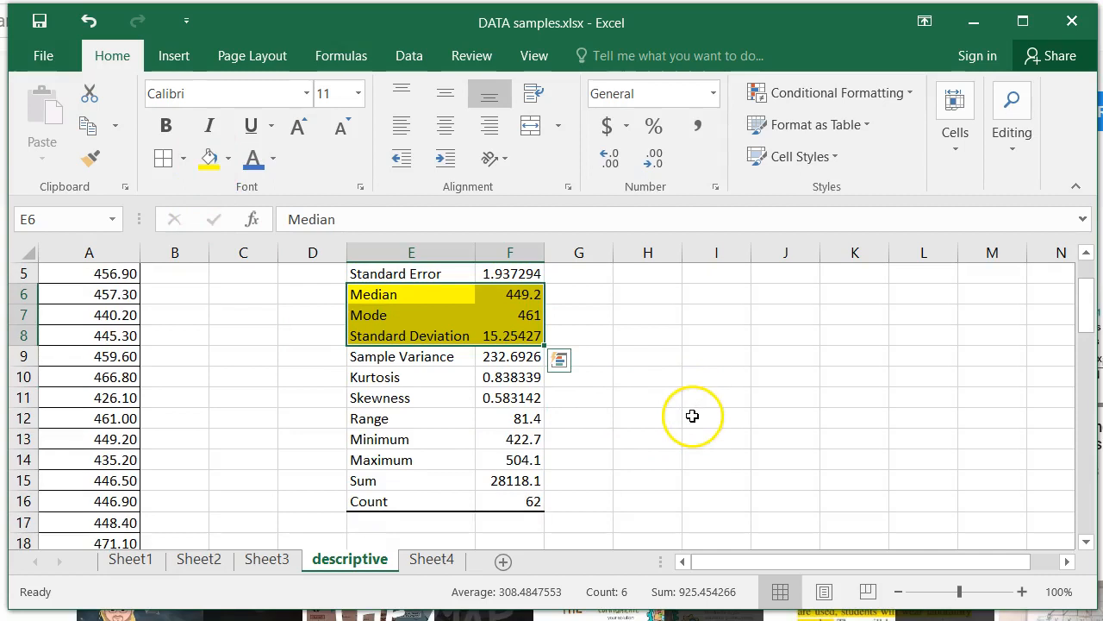
{"action": "left_click_drag", "start_coordinate": [417, 423], "coordinate": [525, 467]}
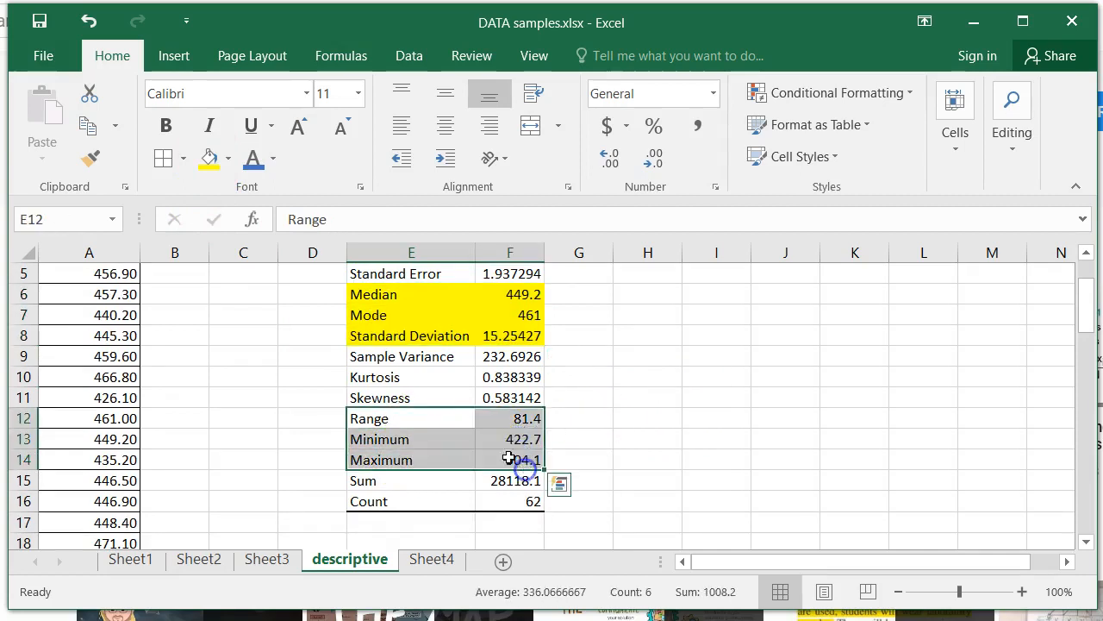
{"action": "left_click", "coordinate": [210, 159]}
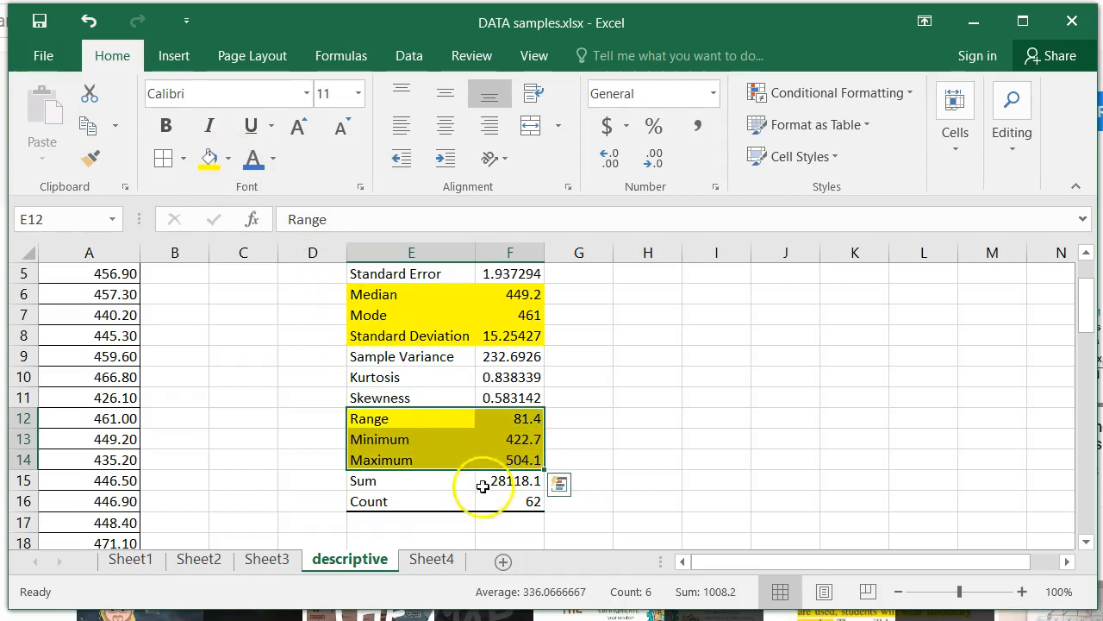
{"action": "left_click_drag", "start_coordinate": [451, 504], "coordinate": [507, 504]}
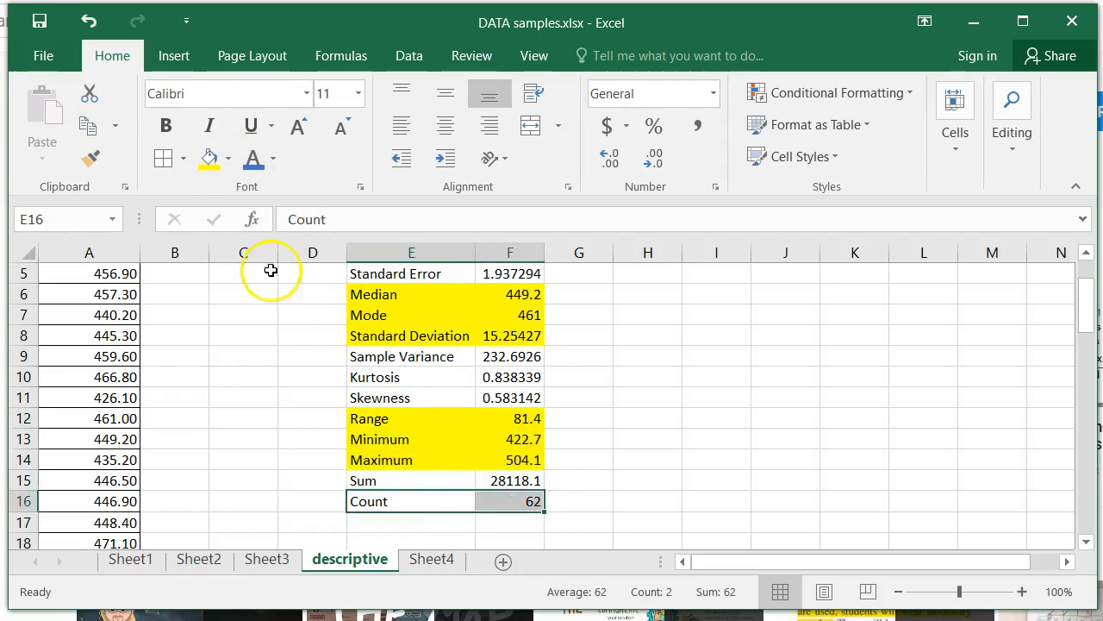
{"action": "left_click", "coordinate": [210, 159]}
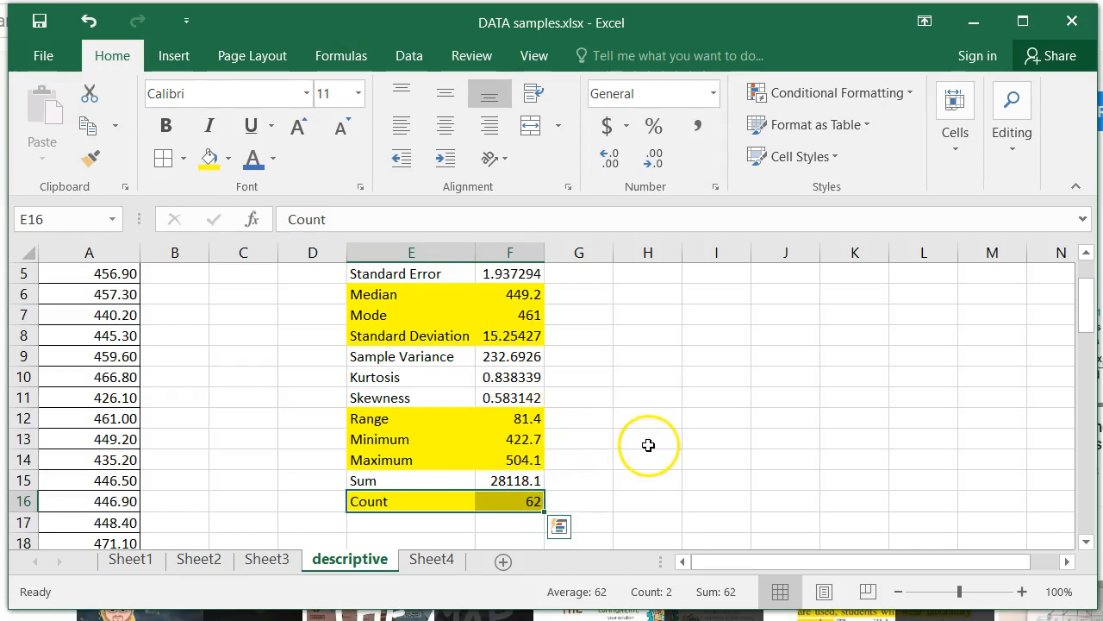
{"action": "scroll", "coordinate": [648, 443], "scroll_direction": "up", "scroll_amount": 1}
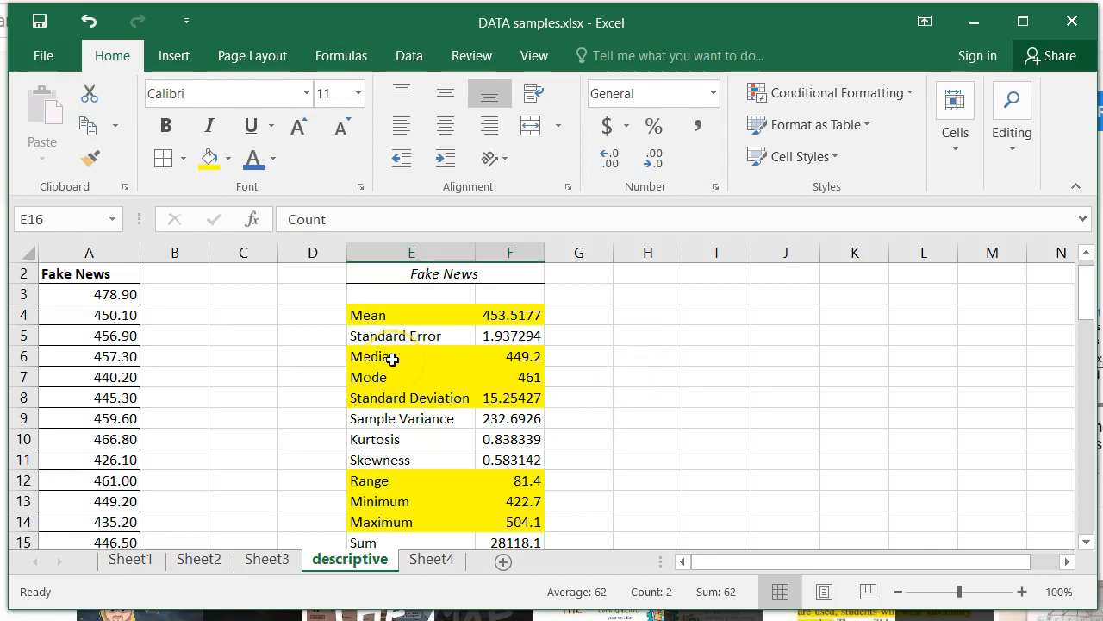
Step: Color the text of the Mode and Standard Deviation rows red and enlarge it to size 14
{"action": "left_click_drag", "start_coordinate": [384, 377], "coordinate": [540, 395]}
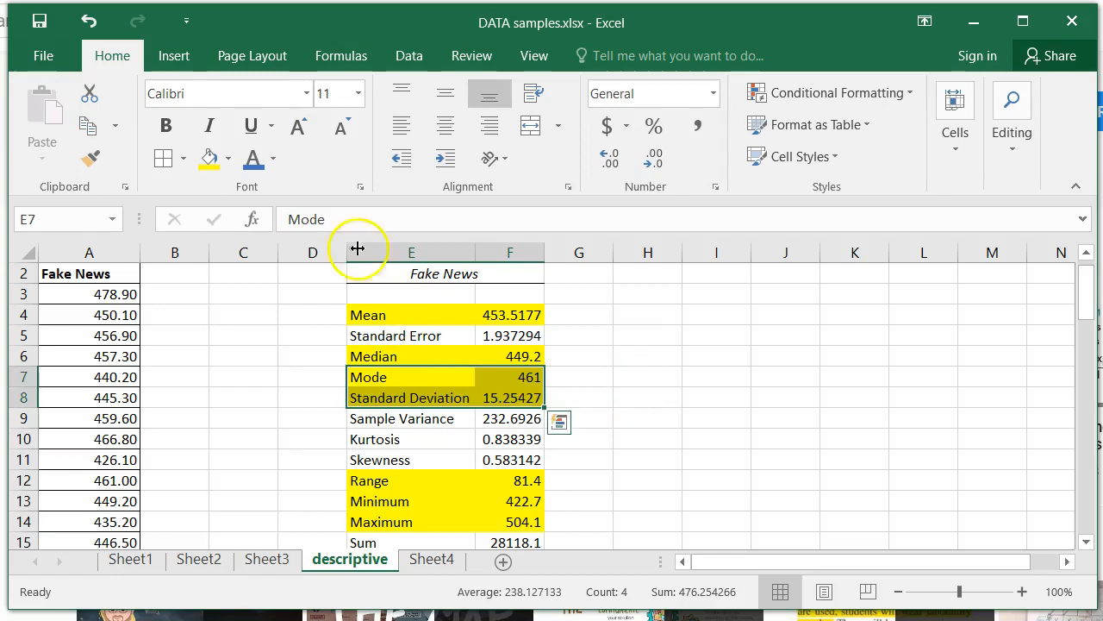
{"action": "left_click", "coordinate": [273, 164]}
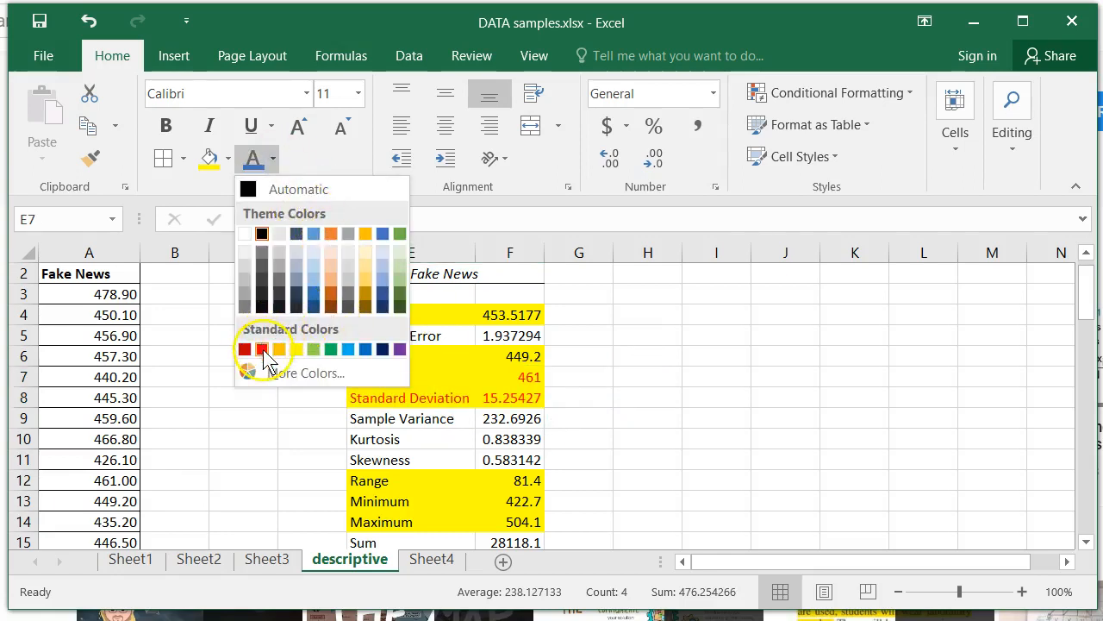
{"action": "left_click", "coordinate": [263, 348]}
{"action": "left_click", "coordinate": [299, 131]}
{"action": "left_click", "coordinate": [299, 131]}
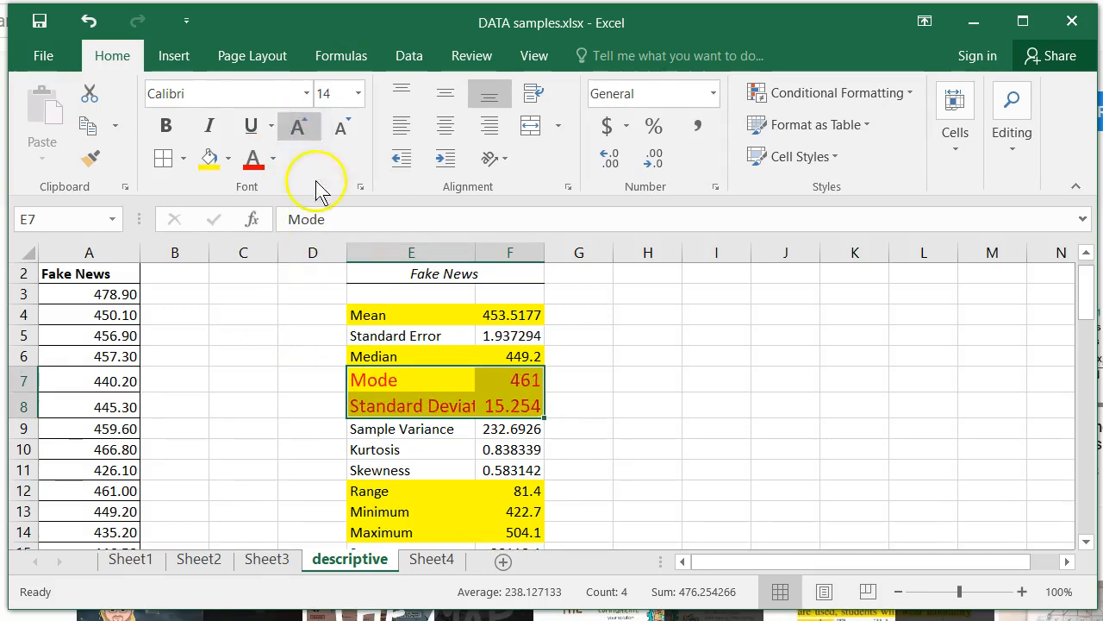
{"action": "left_click", "coordinate": [642, 411]}
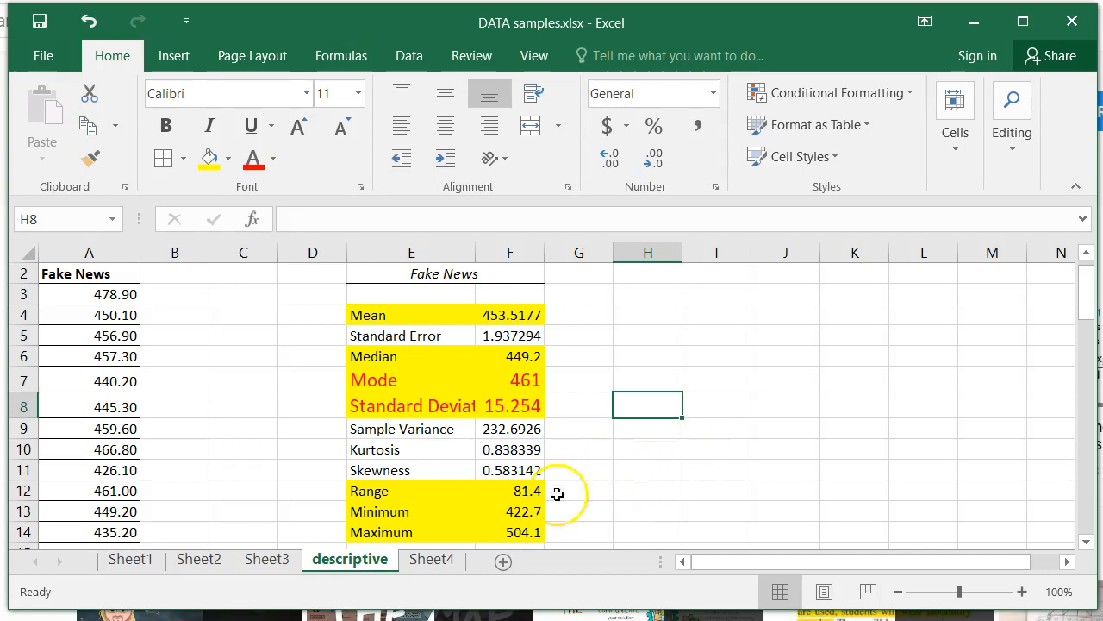
Step: Rename Sheet3 as "manual"
{"action": "left_click", "coordinate": [263, 562]}
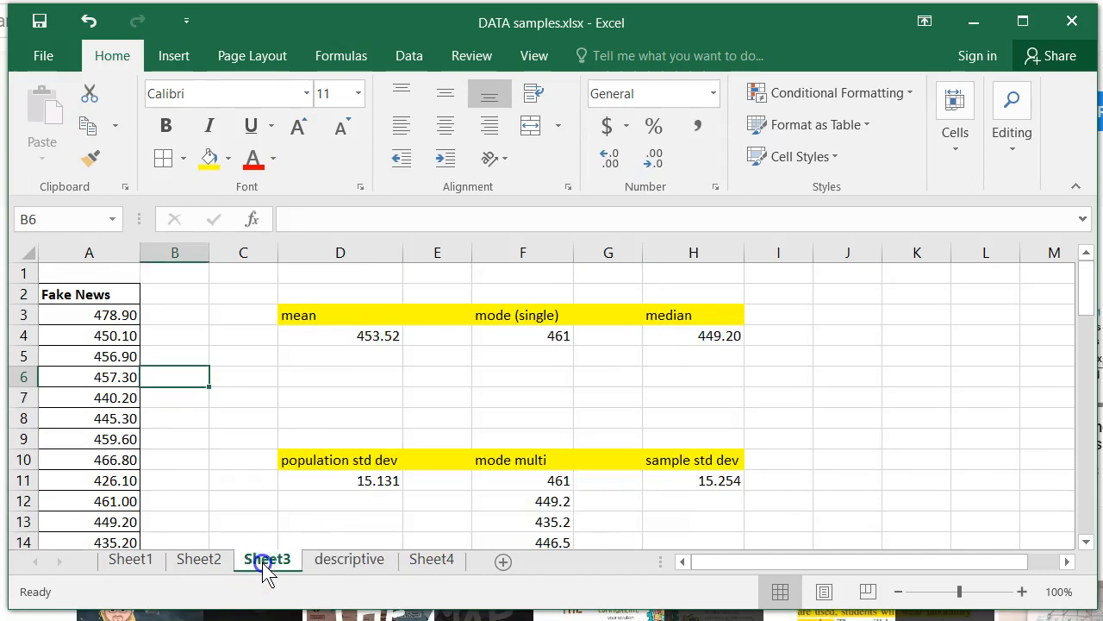
{"action": "double_click", "coordinate": [263, 562]}
{"action": "type", "text": "manual"}
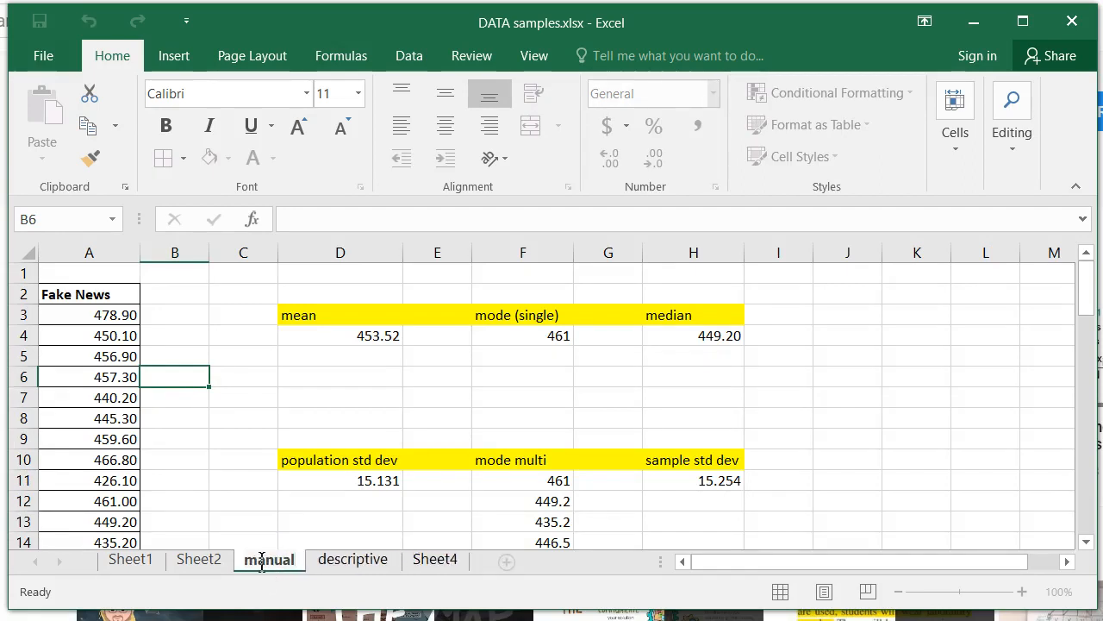
{"action": "left_click", "coordinate": [262, 562]}
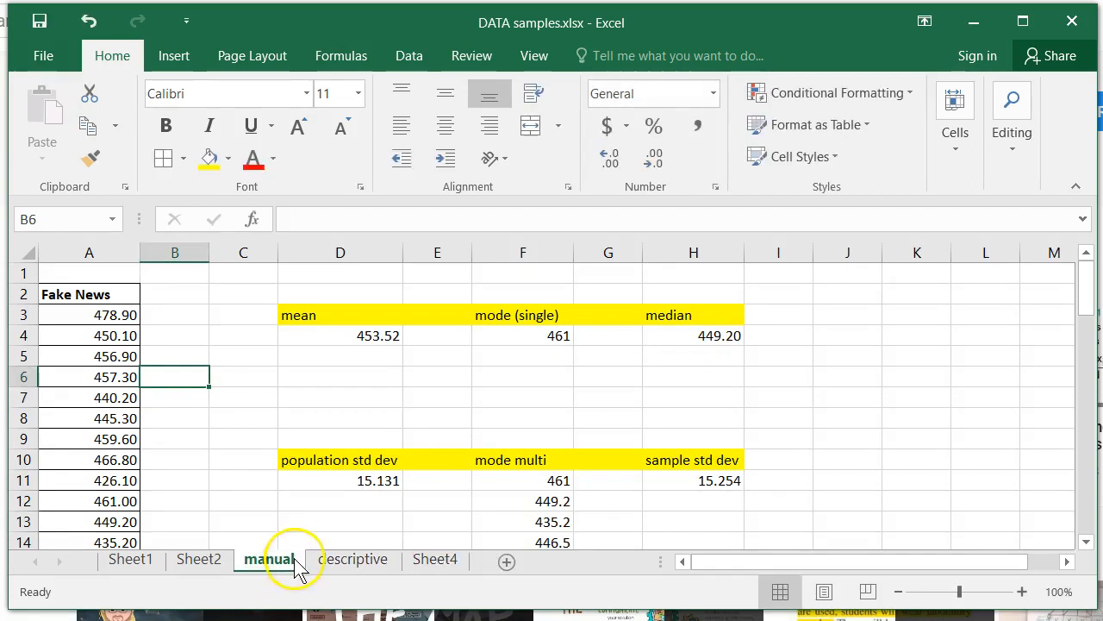
Step: Enter SAMPLE in cell H8 of the descriptive sheet, beside the Standard Deviation row, with yellow fill and red text
{"action": "left_click", "coordinate": [384, 484]}
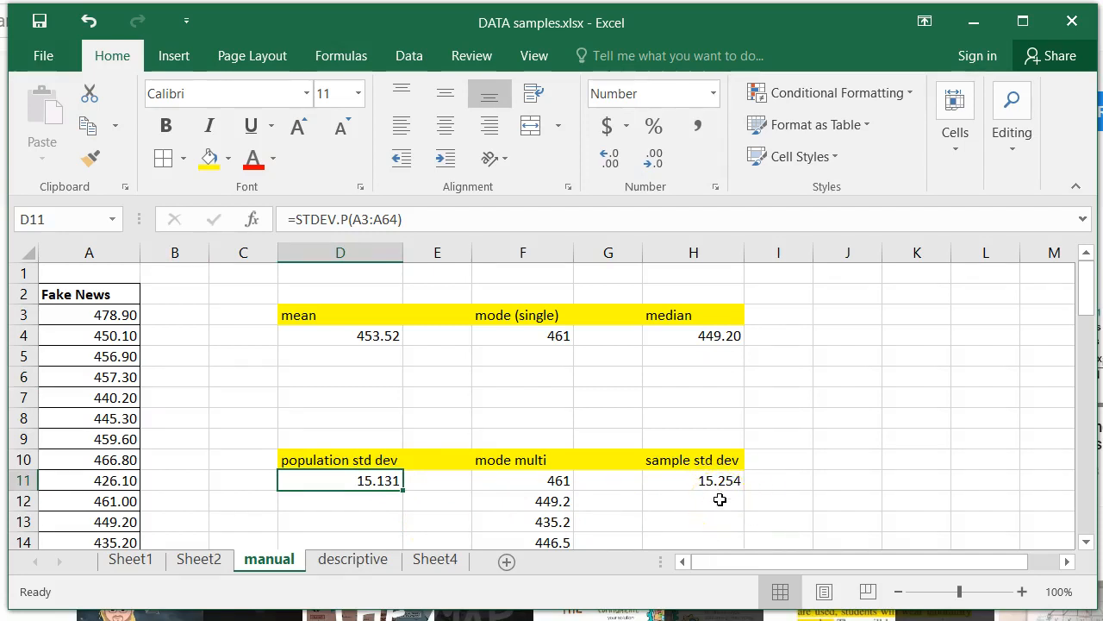
{"action": "key", "text": "ctrl+Page_Down"}
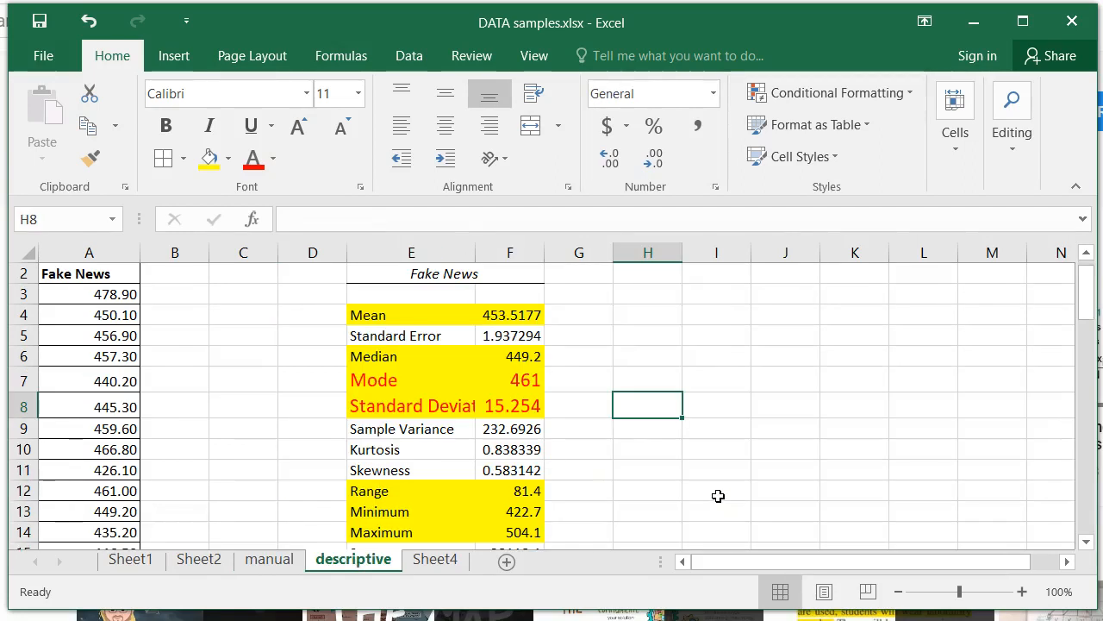
{"action": "key", "text": "Left"}
{"action": "key", "text": "Left"}
{"action": "key", "text": "Left"}
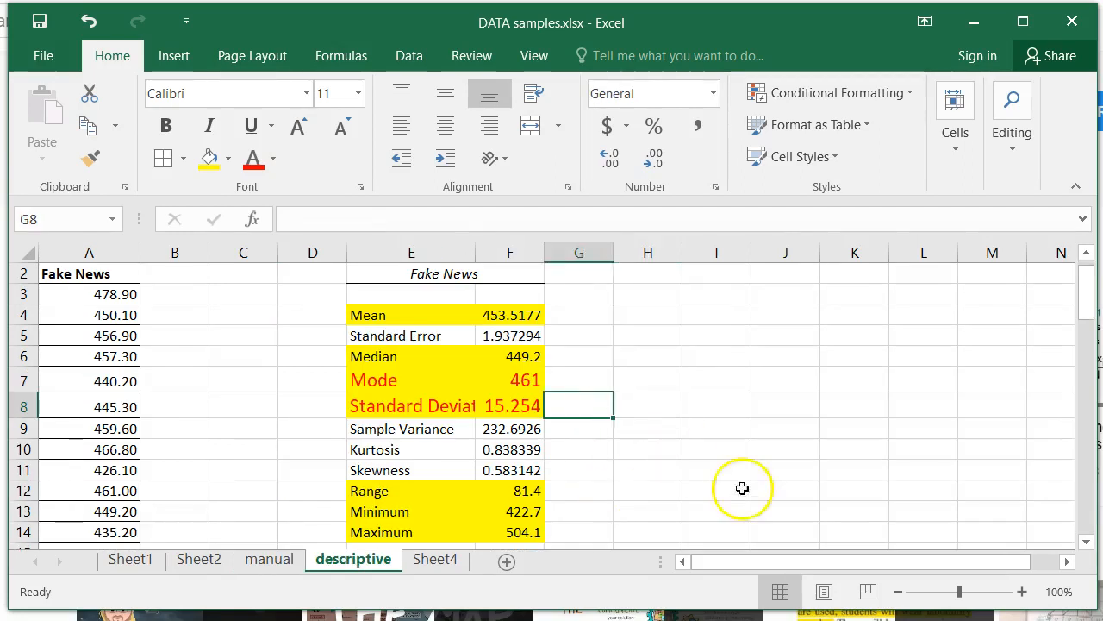
{"action": "key", "text": "Left"}
{"action": "key", "text": "Right"}
{"action": "key", "text": "Right"}
{"action": "key", "text": "Right"}
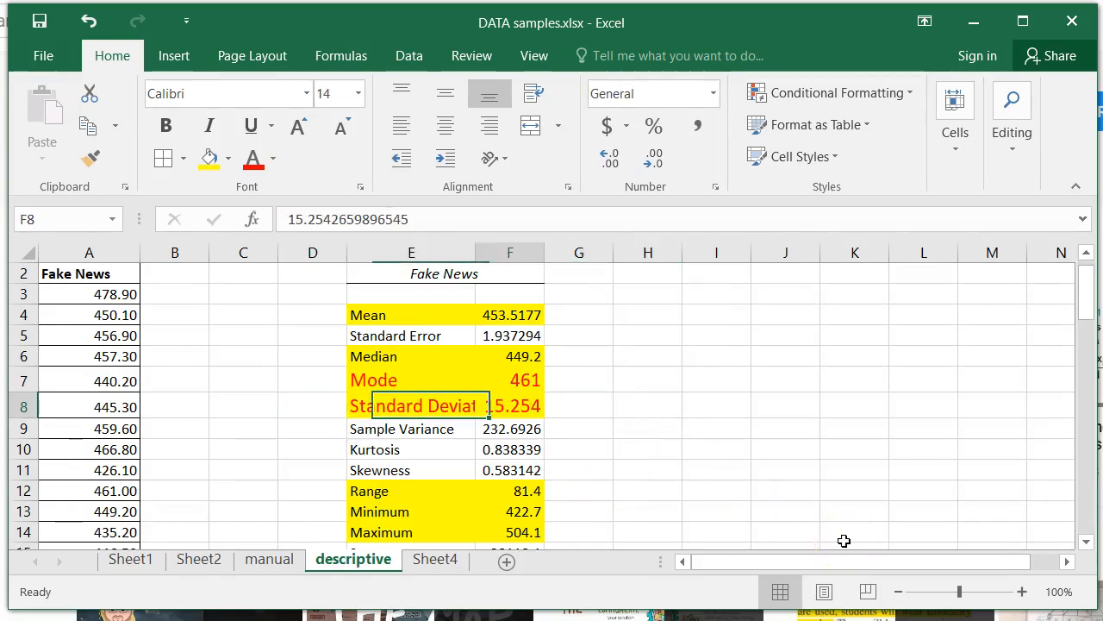
{"action": "key", "text": "Right"}
{"action": "type", "text": "S"}
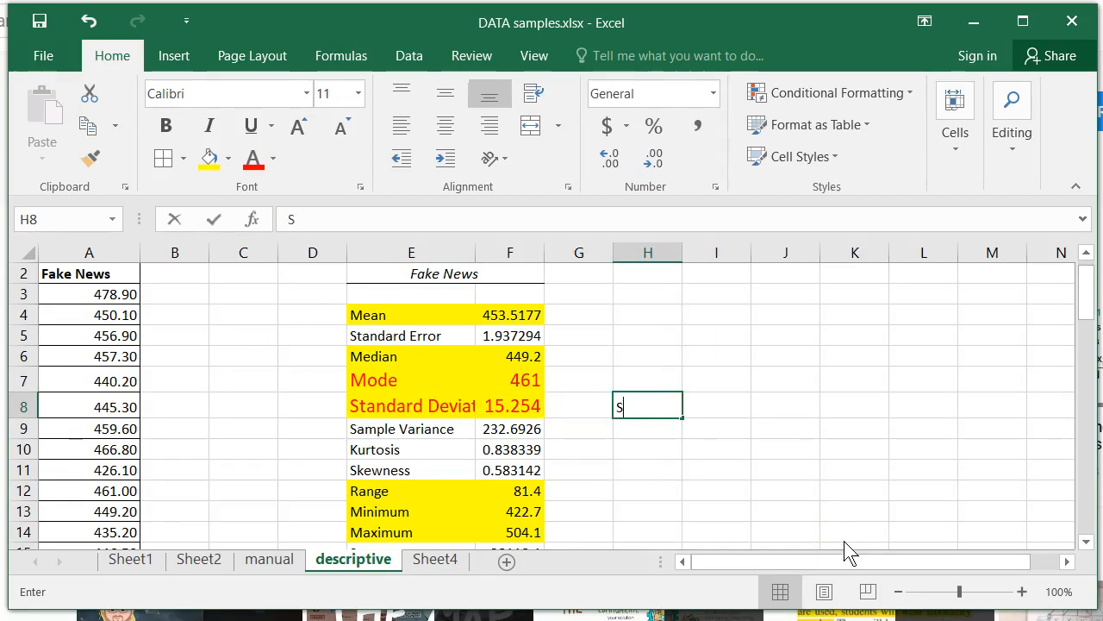
{"action": "type", "text": "AMPLE"}
{"action": "key", "text": "ctrl+Return"}
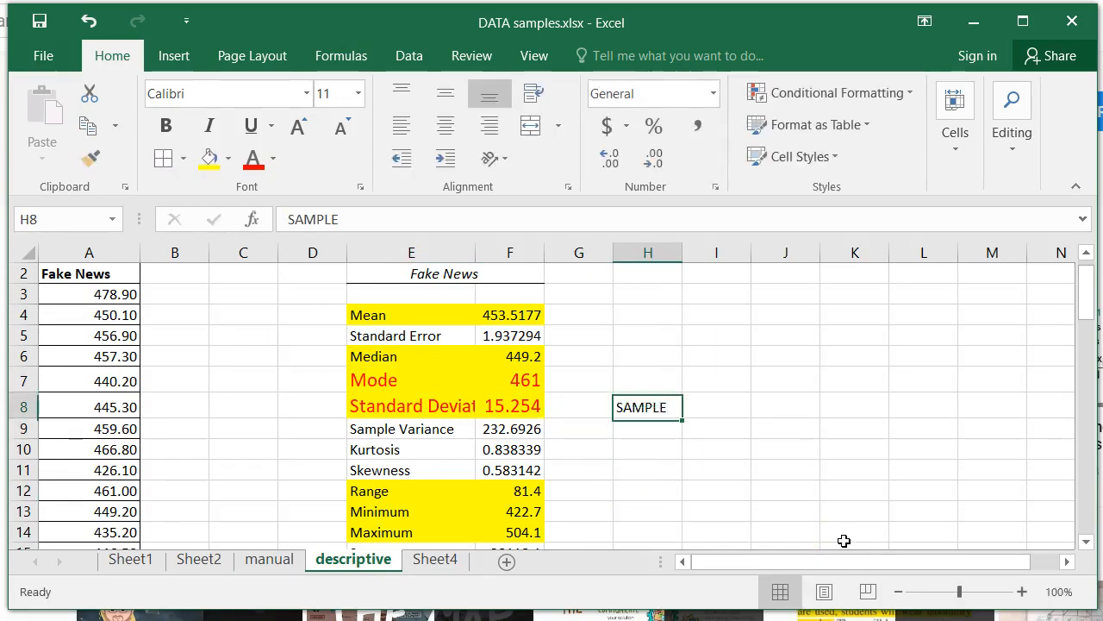
{"action": "left_click", "coordinate": [208, 158]}
{"action": "left_click", "coordinate": [253, 158]}
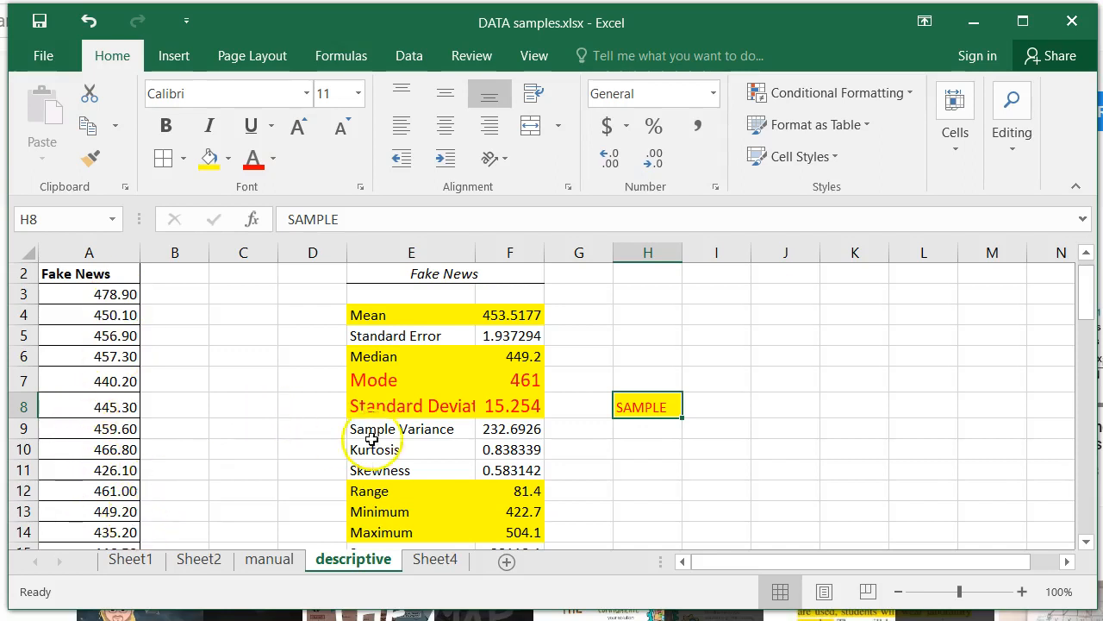
Step: Give the four numeric mode multi results in F11:F14 of the manual sheet a yellow fill and red text
{"action": "left_click", "coordinate": [518, 379]}
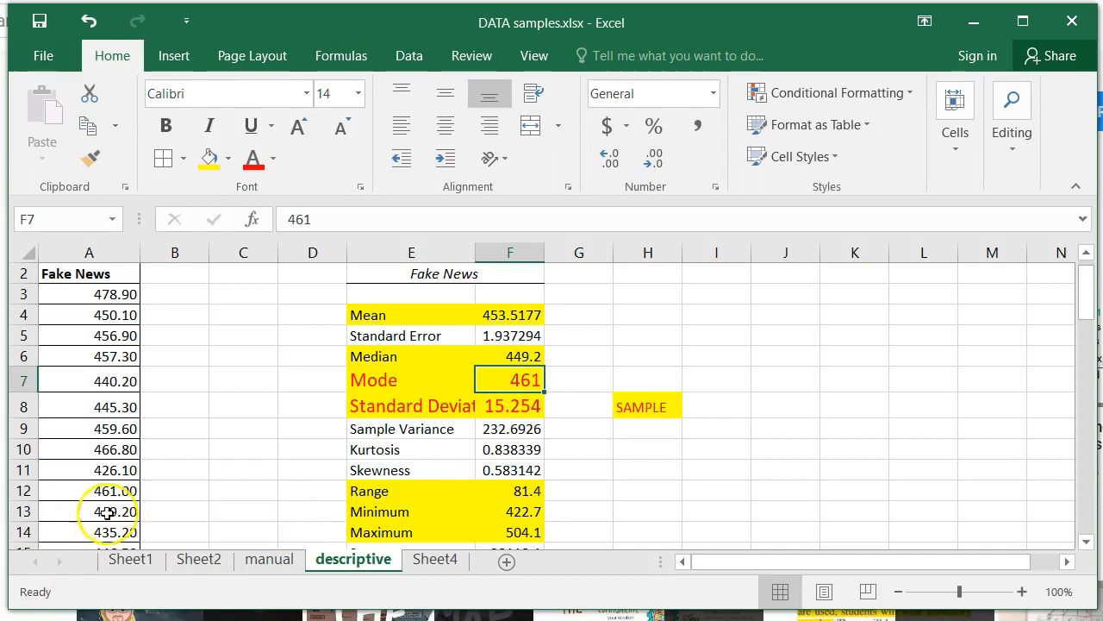
{"action": "key", "text": "ctrl+Page_Up"}
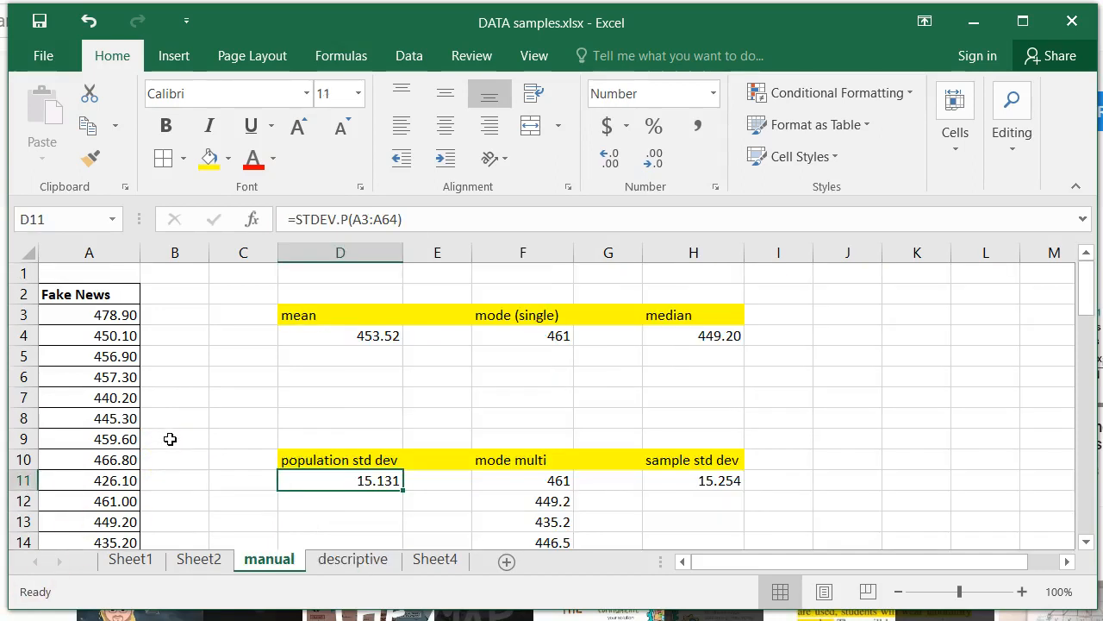
{"action": "scroll", "coordinate": [440, 416], "scroll_direction": "down", "scroll_amount": 1}
{"action": "left_click_drag", "start_coordinate": [554, 419], "coordinate": [493, 480]}
{"action": "left_click", "coordinate": [212, 160]}
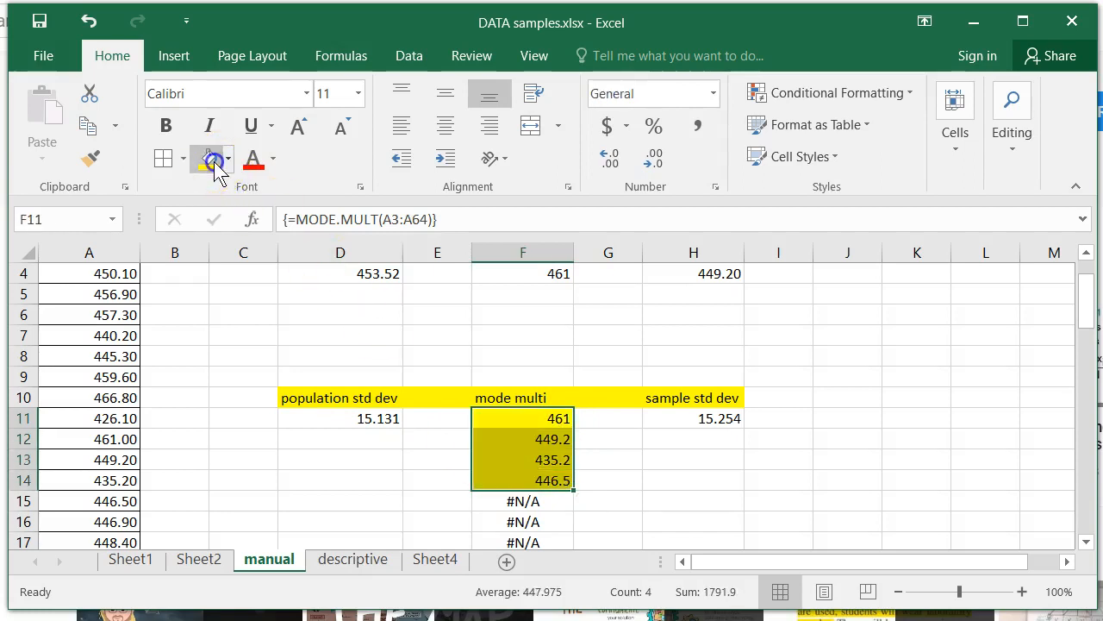
{"action": "left_click", "coordinate": [253, 160]}
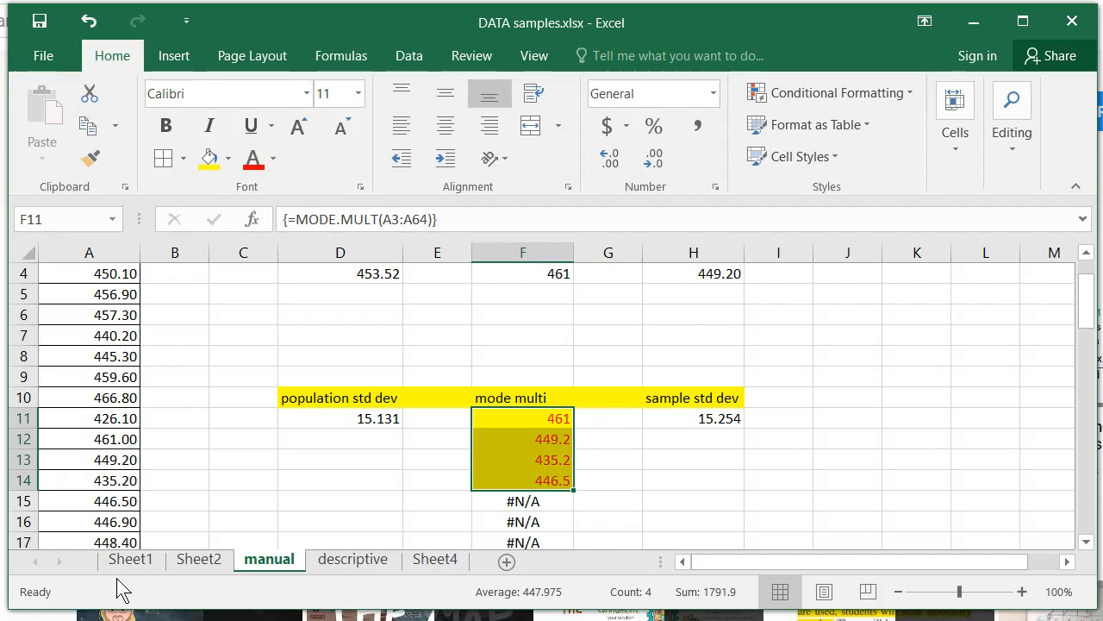
Step: Enter SINGLE in cell H7 of the descriptive sheet, beside the Mode row, with yellow fill and red text
{"action": "key", "text": "ctrl+Page_Down"}
{"action": "key", "text": "Right"}
{"action": "key", "text": "Right"}
{"action": "key", "text": "Right"}
{"action": "key", "text": "Left"}
{"action": "type", "text": "SINGLE"}
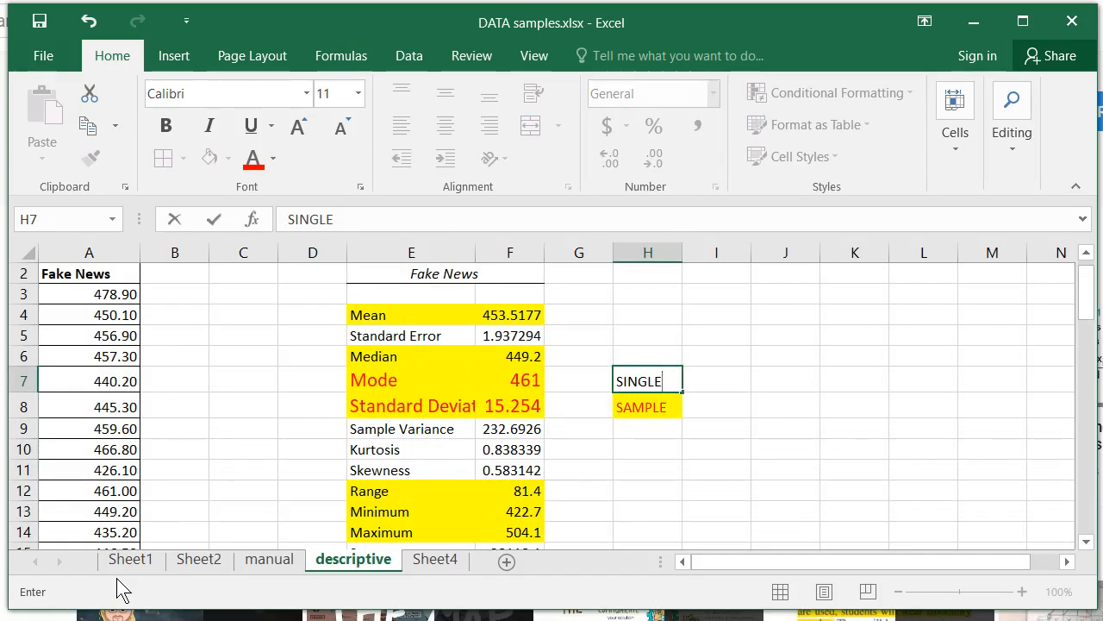
{"action": "key", "text": "Return"}
{"action": "left_click", "coordinate": [209, 156]}
{"action": "left_click", "coordinate": [250, 163]}
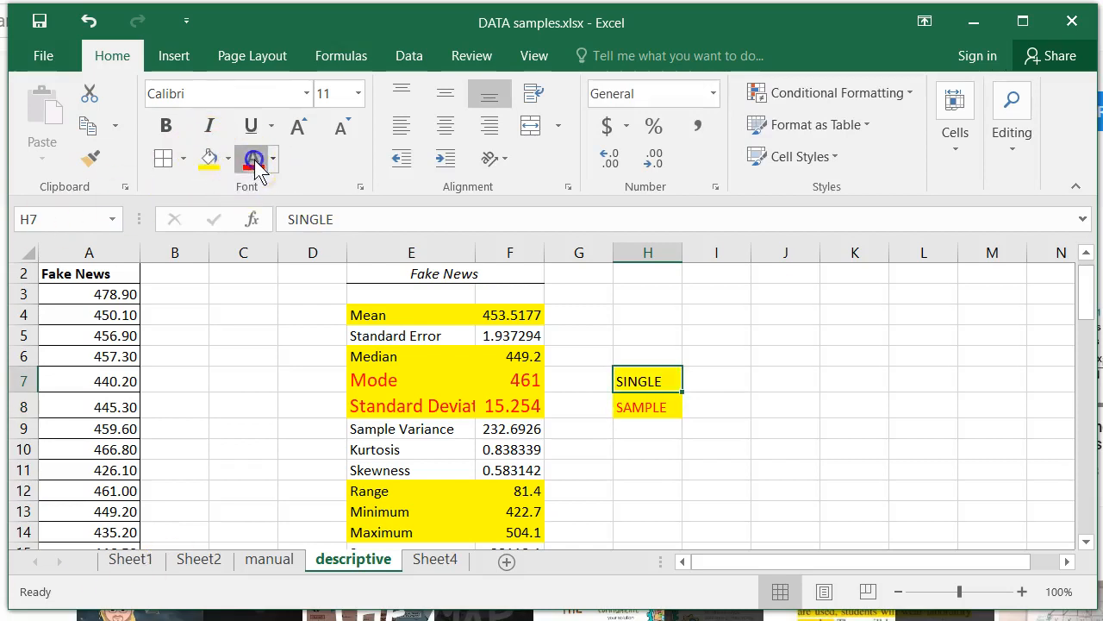
{"action": "key", "text": "Down"}
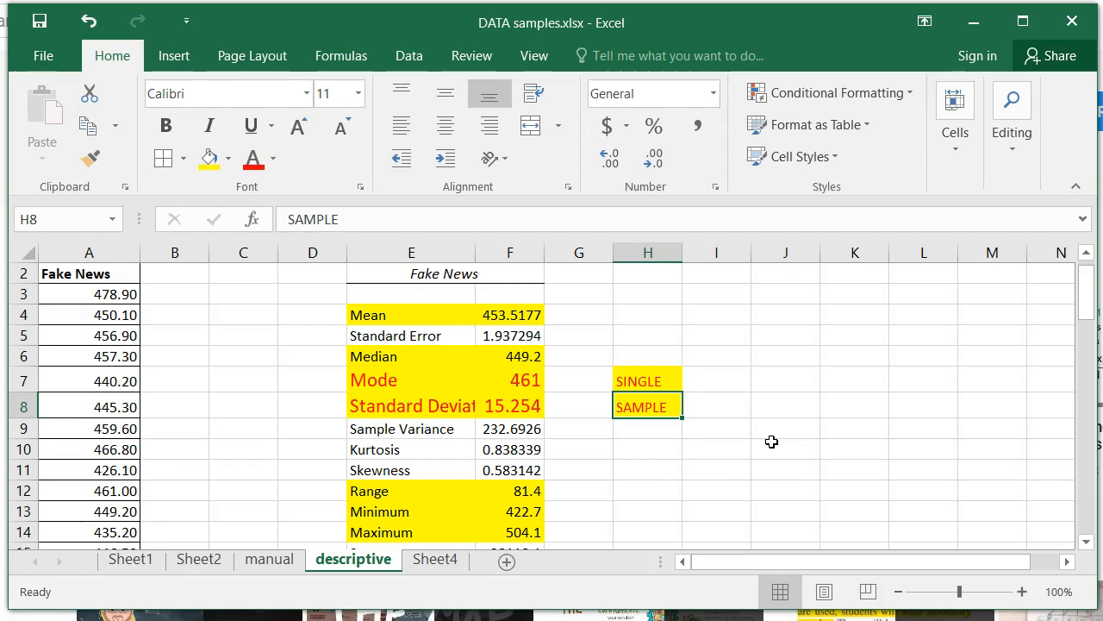
Step: Examine the Mode and Standard Deviation rows beside their labels, and the rest of the descriptive statistics table down to Count
{"action": "key", "text": "Left"}
{"action": "key", "text": "Left"}
{"action": "key", "text": "Left"}
{"action": "key", "text": "Left"}
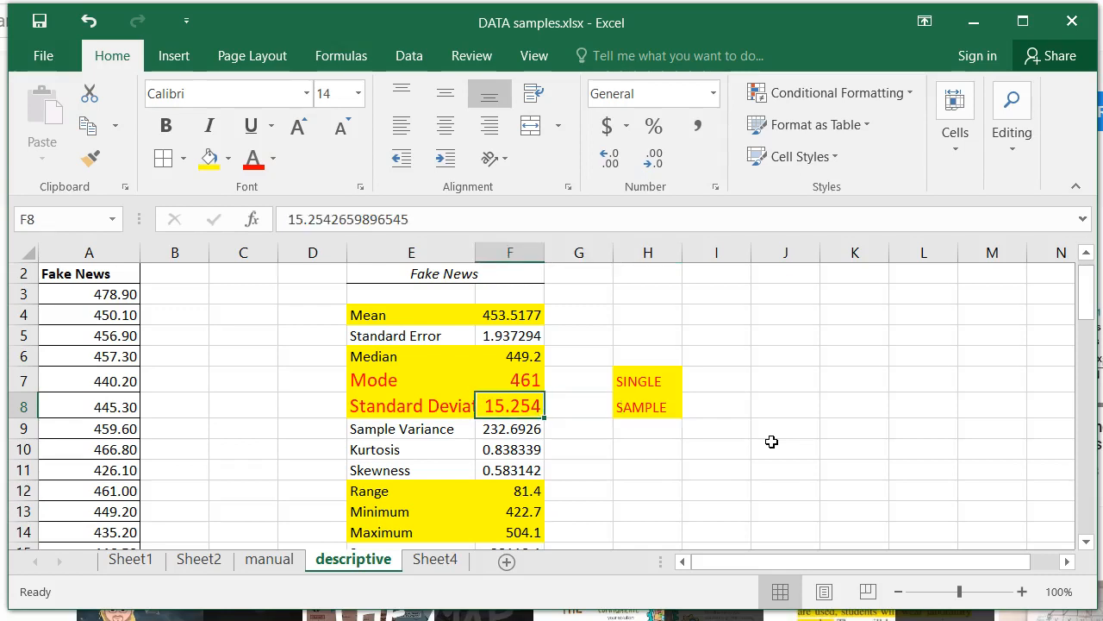
{"action": "key", "text": "Up"}
{"action": "key", "text": "Right"}
{"action": "key", "text": "Right"}
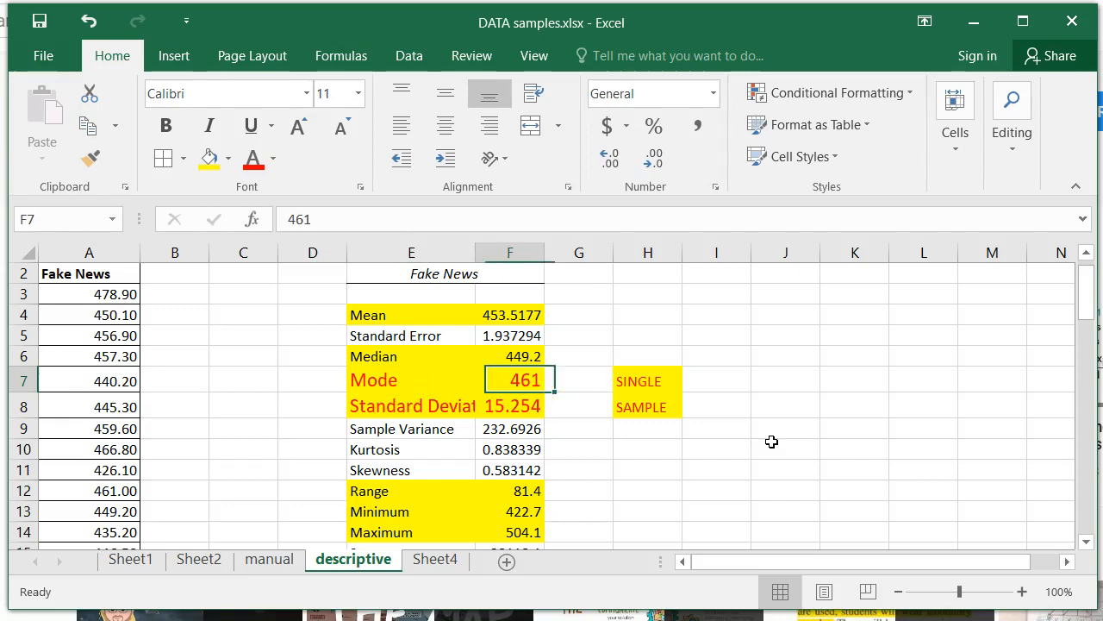
{"action": "key", "text": "Left"}
{"action": "key", "text": "Home"}
{"action": "key", "text": "Right"}
{"action": "key", "text": "Right"}
{"action": "key", "text": "Right"}
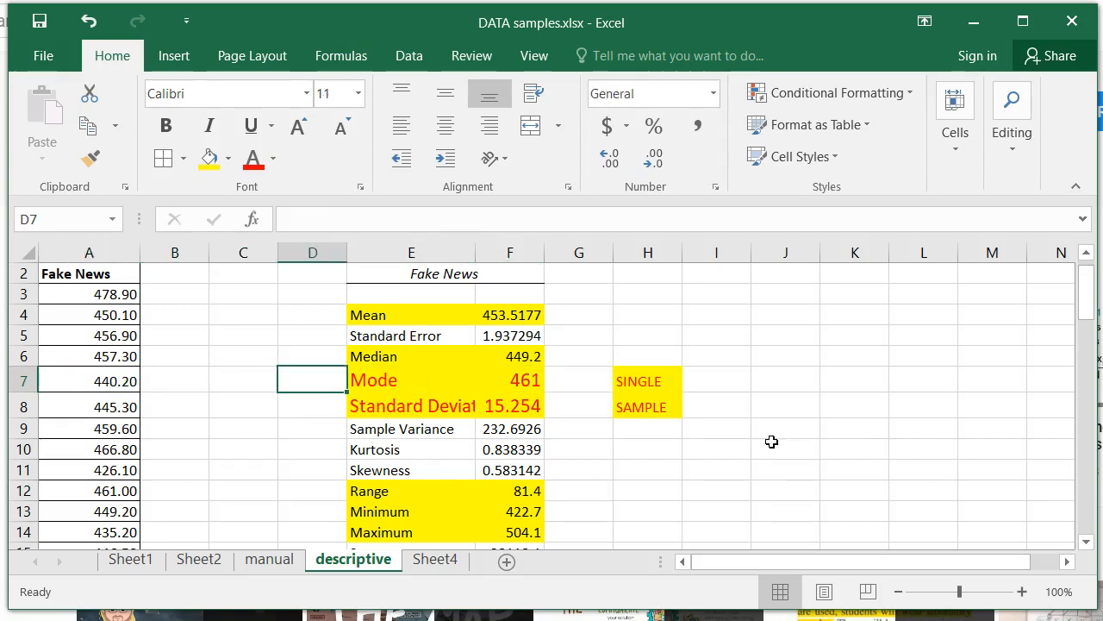
{"action": "scroll", "coordinate": [772, 441], "scroll_direction": "down", "scroll_amount": 1}
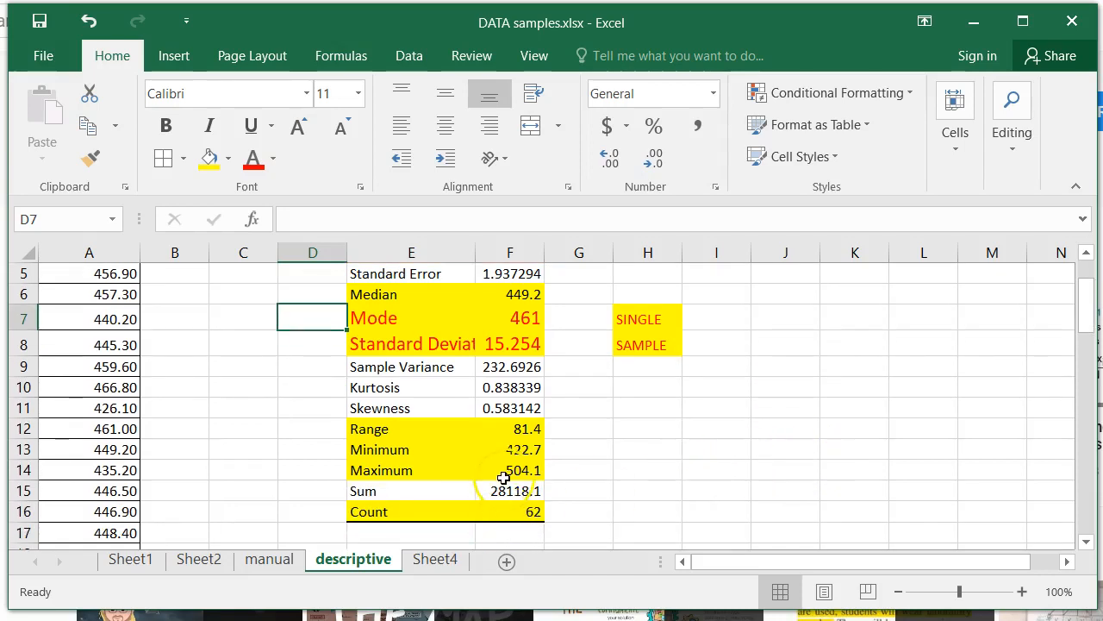
{"action": "scroll", "coordinate": [563, 448], "scroll_direction": "up", "scroll_amount": 2}
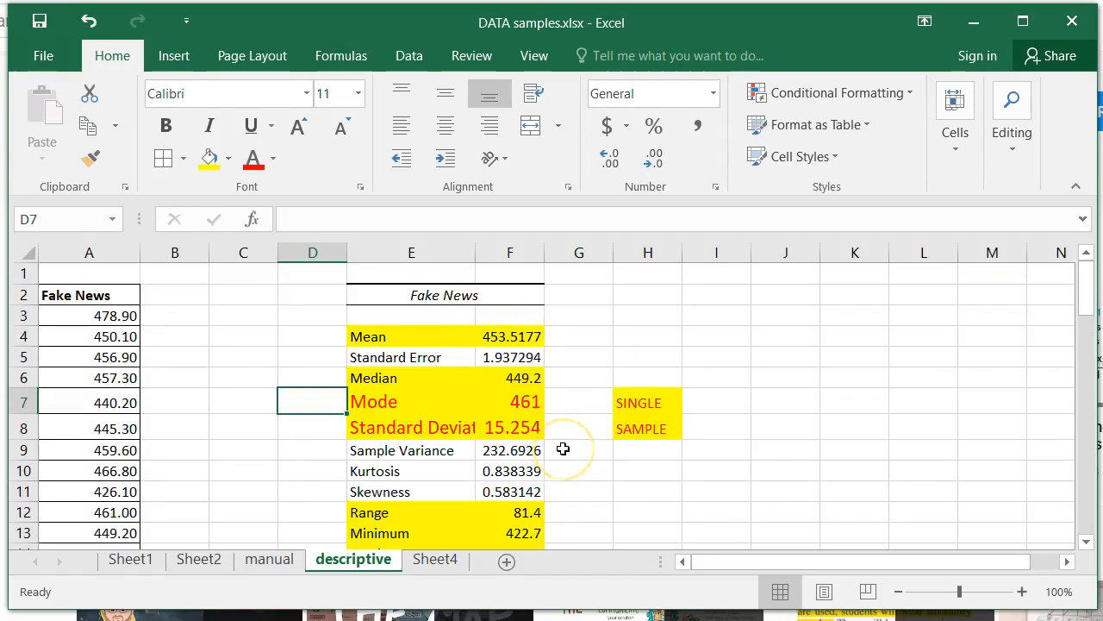
{"action": "scroll", "coordinate": [563, 448], "scroll_direction": "down", "scroll_amount": 1}
{"action": "scroll", "coordinate": [562, 449], "scroll_direction": "down", "scroll_amount": 2}
{"action": "scroll", "coordinate": [562, 449], "scroll_direction": "up", "scroll_amount": 3}
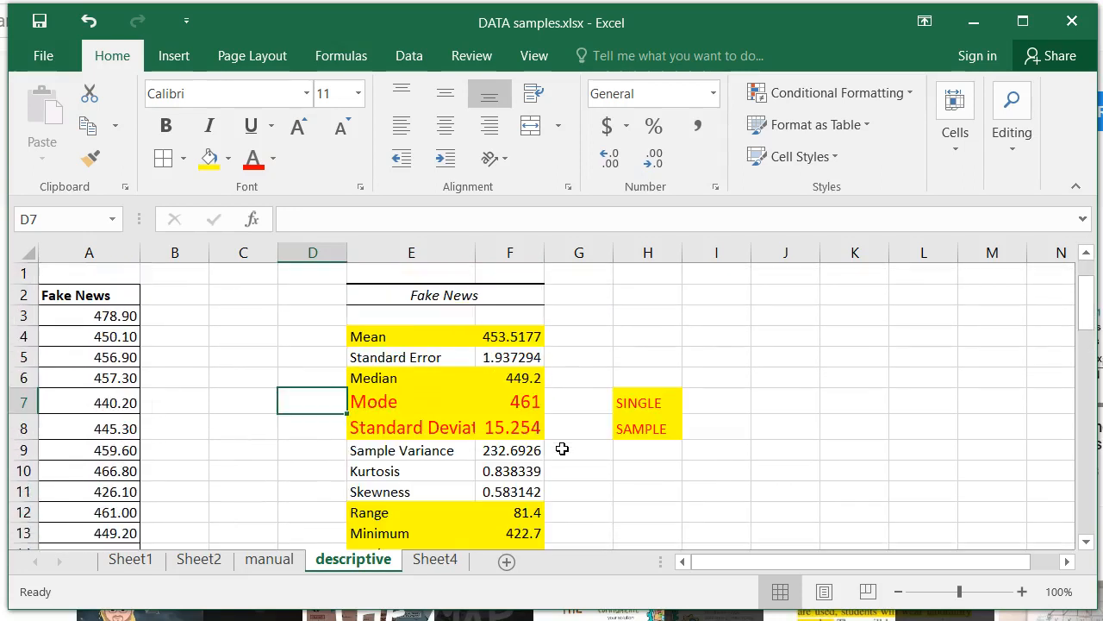